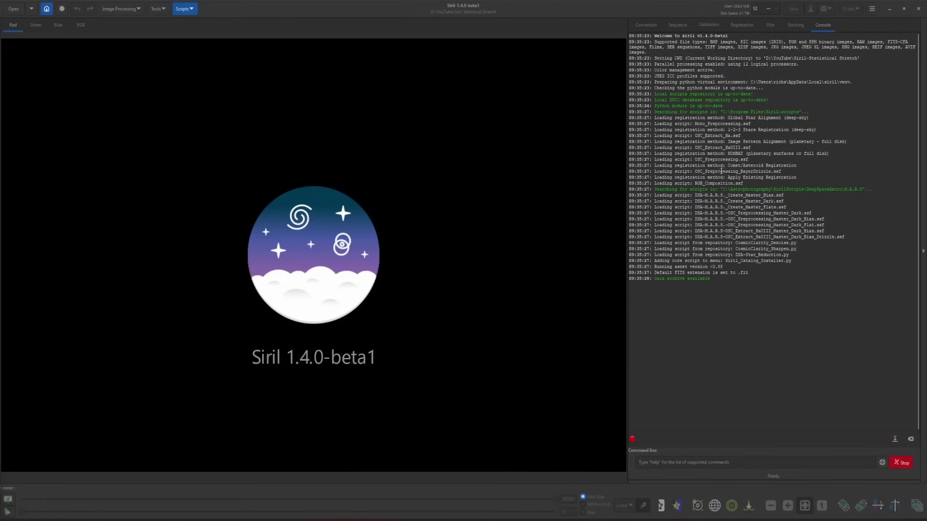
Install Statistical_Stretch.py from the online scripts repository via Get Scripts.
left_click(872, 9)
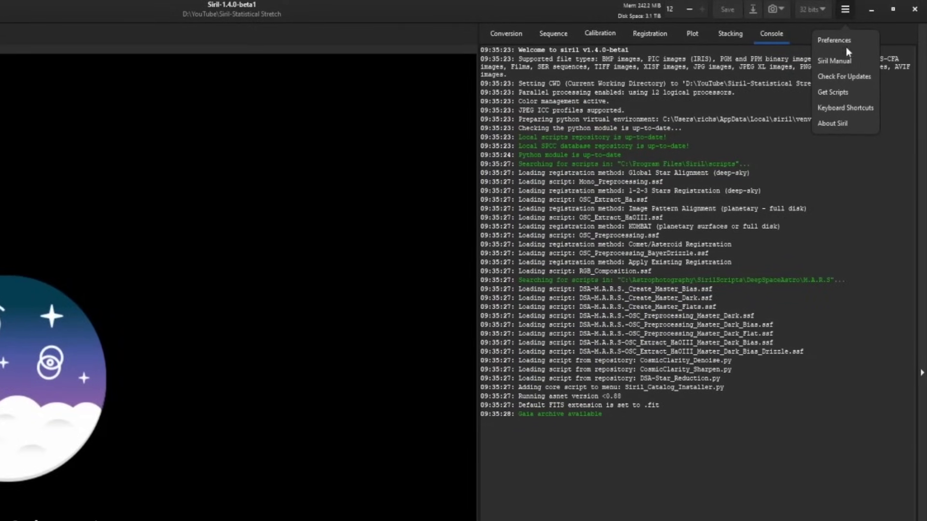
left_click(855, 88)
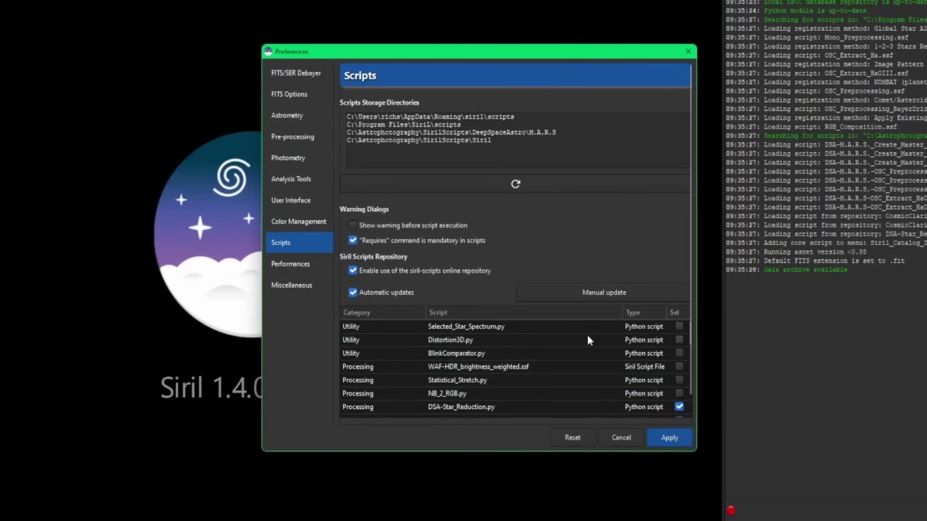
left_click(492, 380)
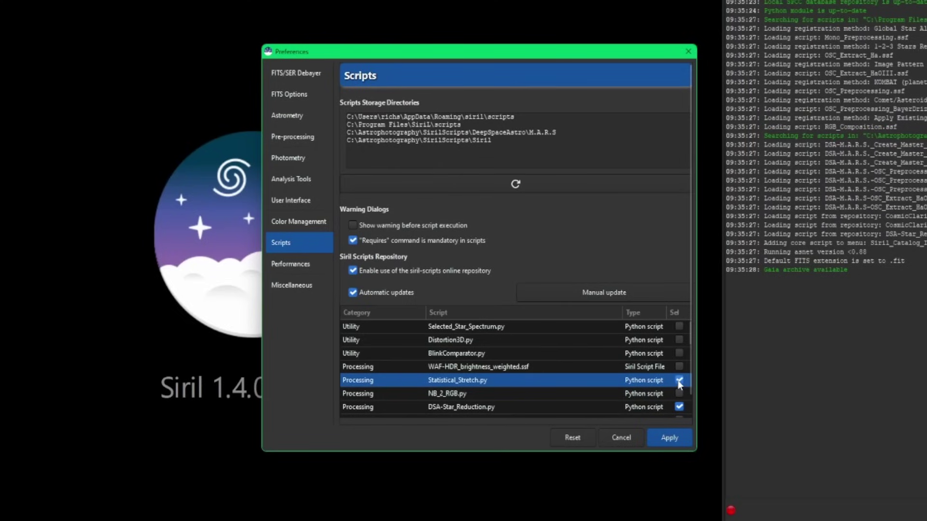
left_click(682, 430)
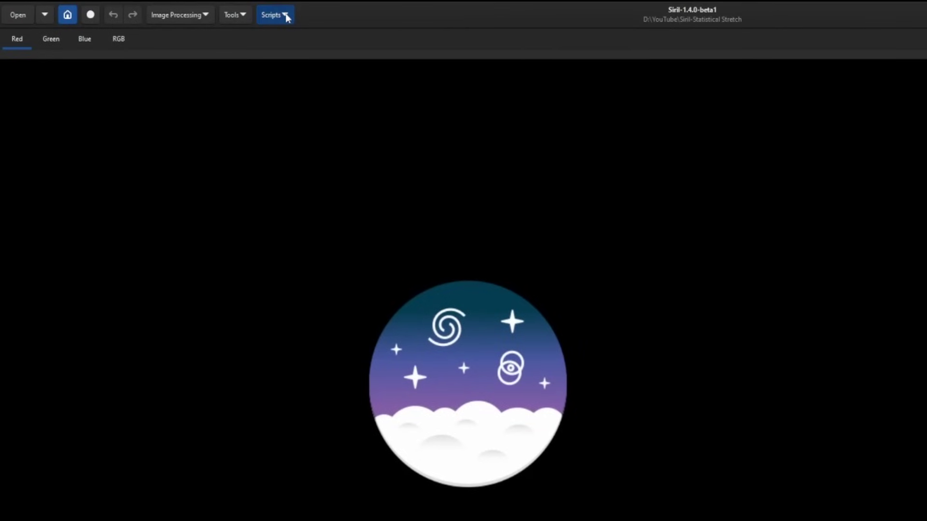
Confirm Statistical_Stretch.py now appears under Scripts > Python Scripts.
left_click(286, 18)
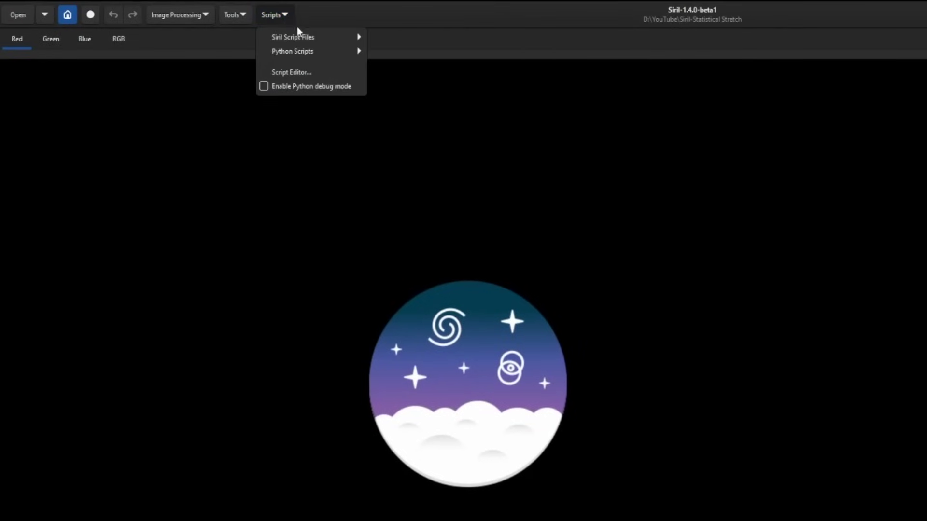
mouse_move(306, 53)
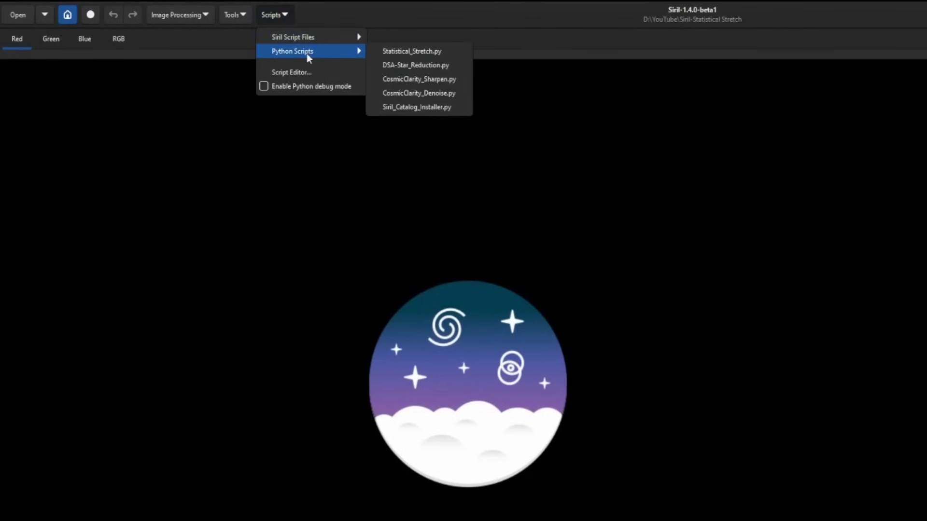
left_click(449, 51)
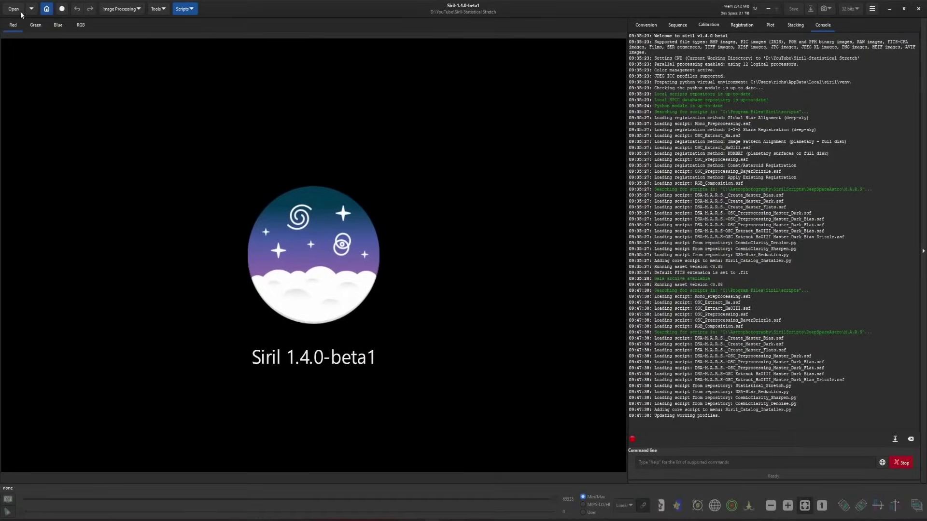
Open M51.fit and switch the display mode from Linear to AutoStretch.
left_click(15, 9)
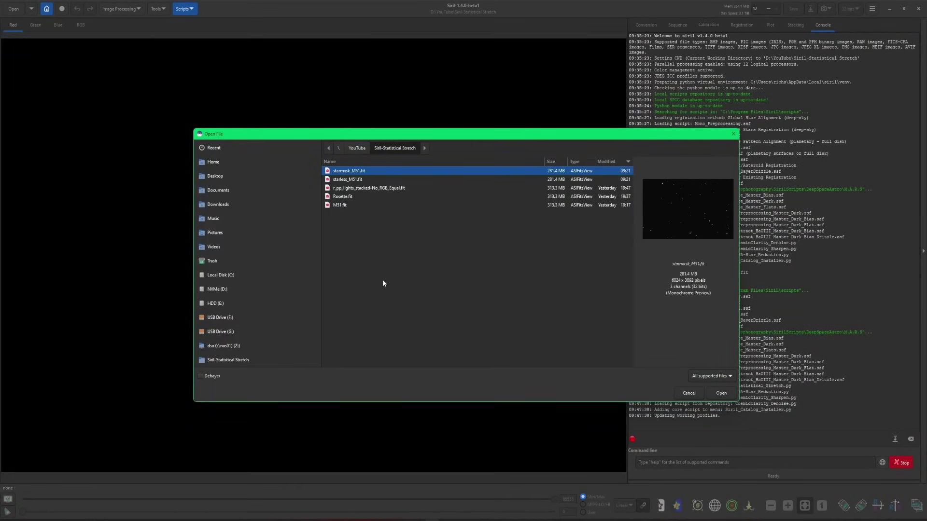
left_click(340, 206)
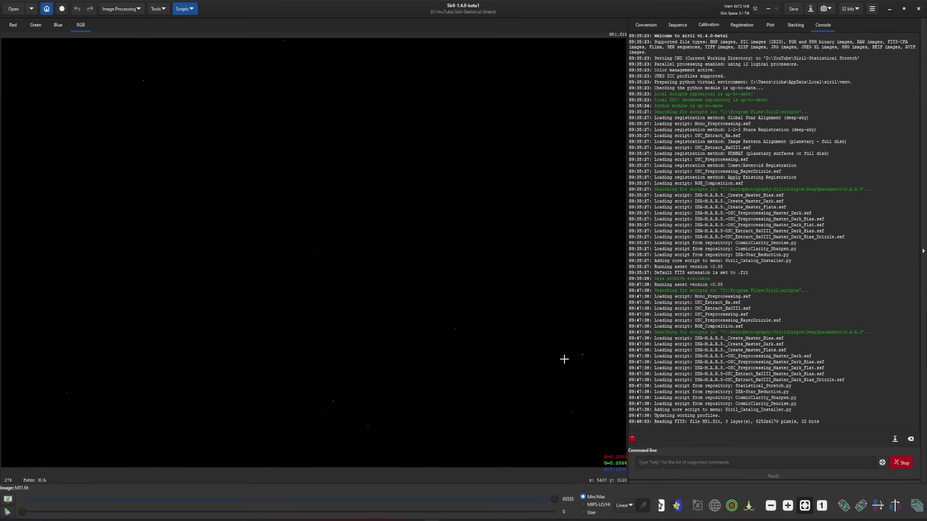
left_click(629, 507)
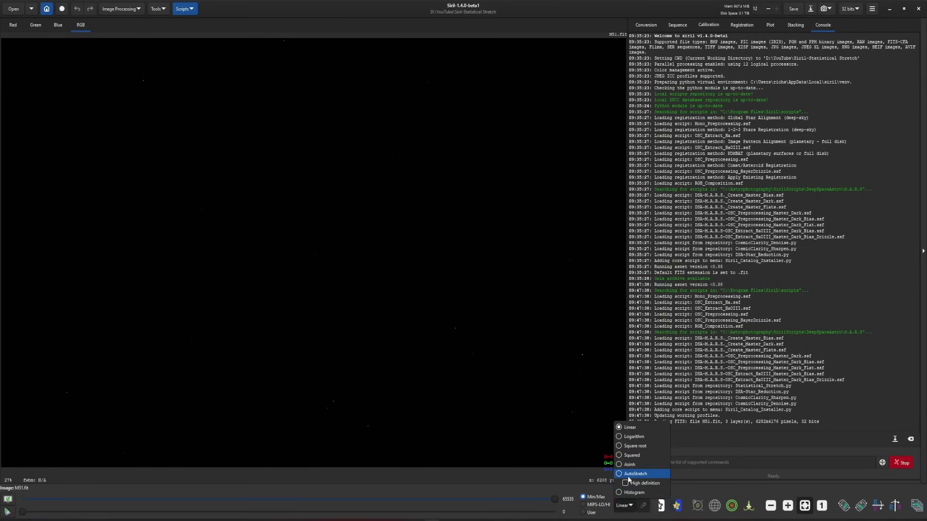
left_click(628, 473)
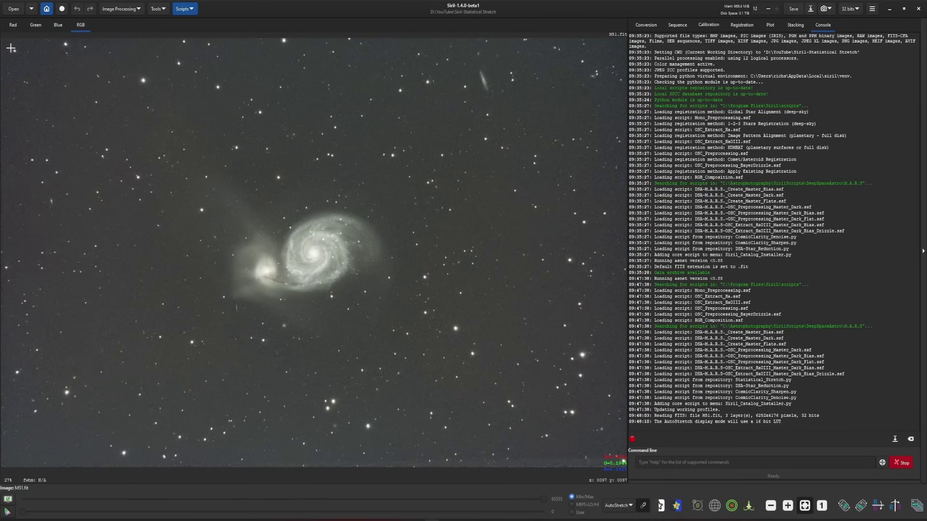
Crop the M51 image to a selection just inside its edges.
left_click_drag(10, 48, 614, 451)
right_click(458, 365)
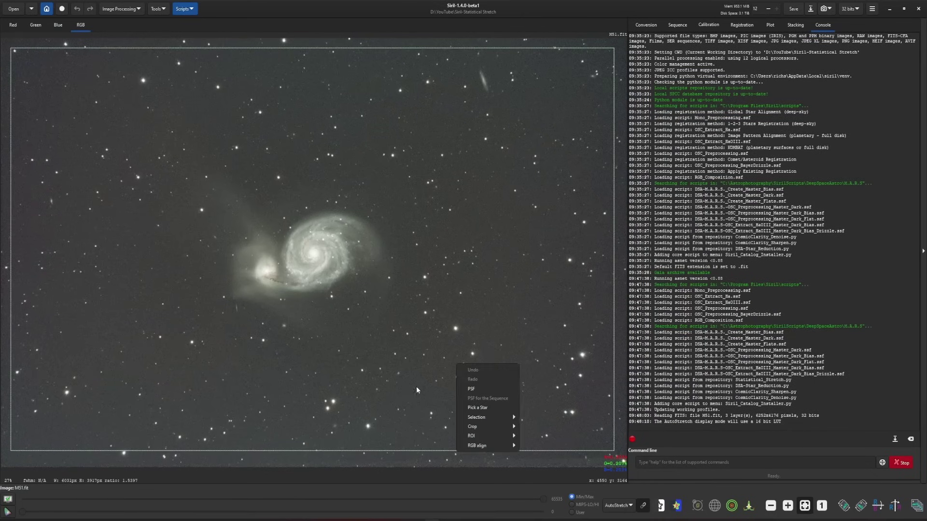
mouse_move(479, 430)
left_click(534, 426)
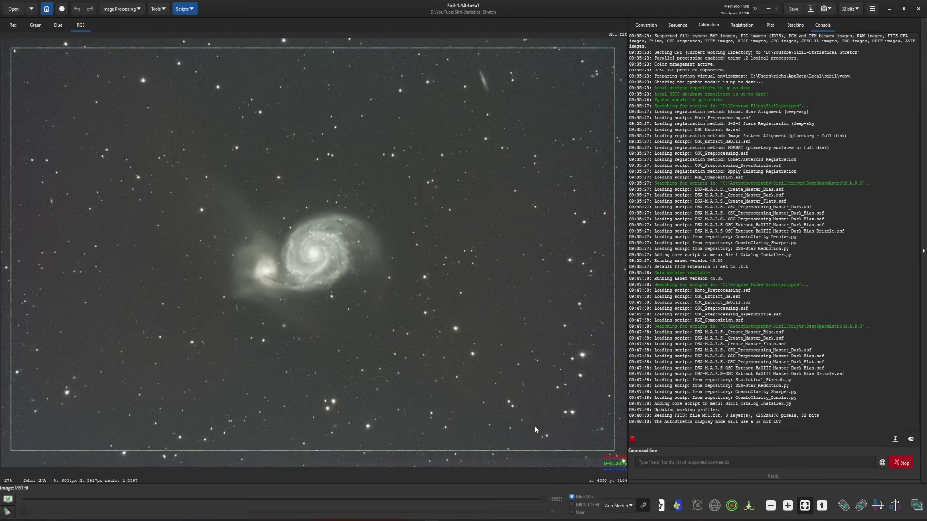
Run GraXpert AI background extraction on the cropped image.
left_click(126, 12)
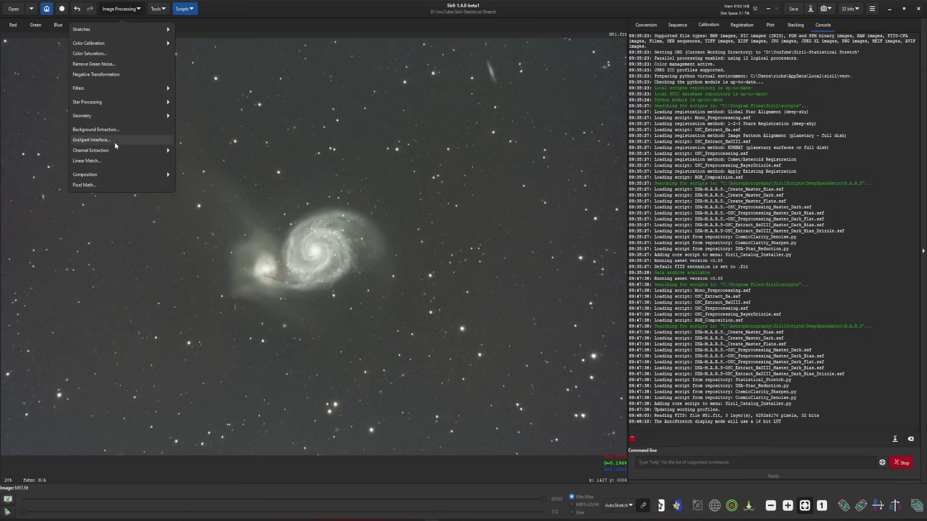
left_click(96, 140)
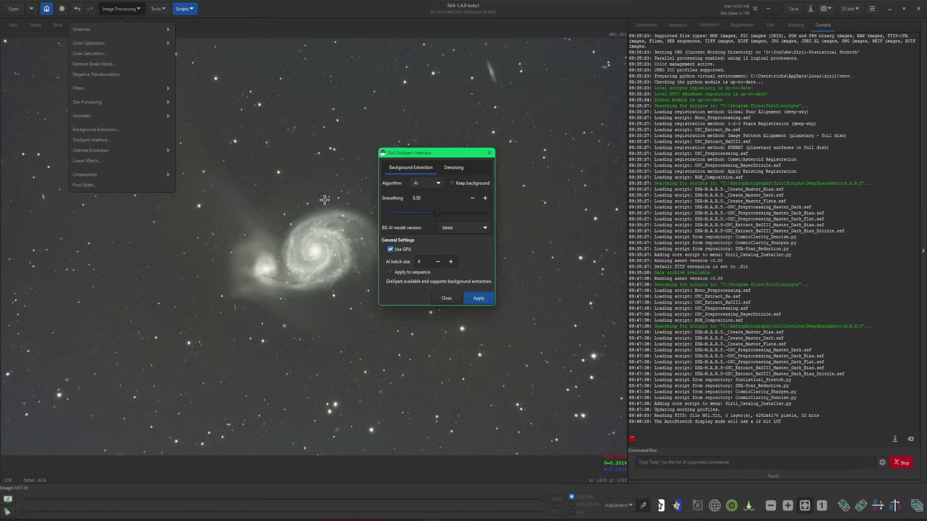
left_click(485, 299)
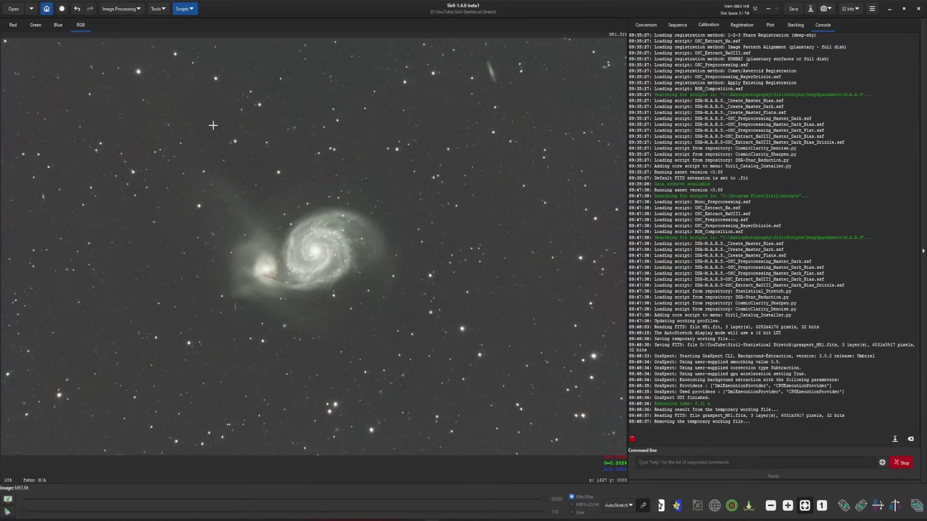
Plate-solve the M51 image with the Image Plate Solver.
left_click(161, 9)
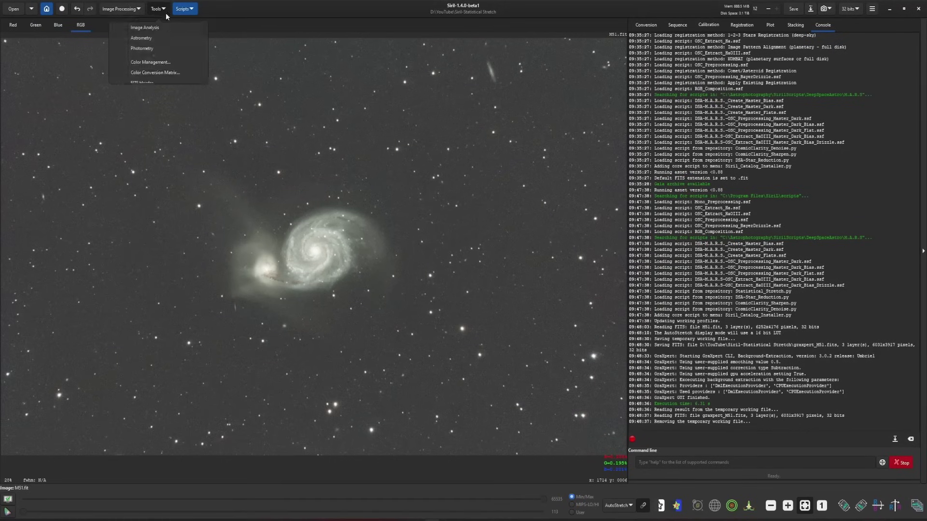
left_click(160, 38)
left_click(157, 40)
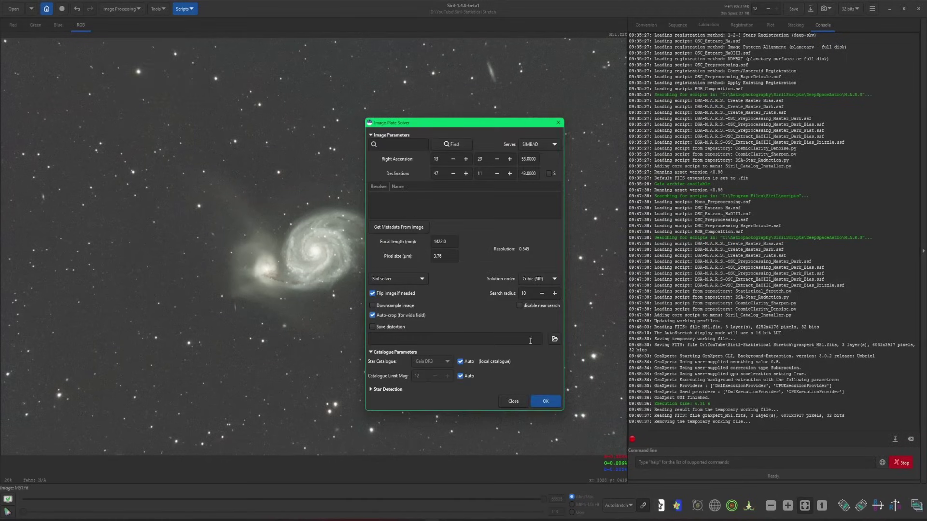
left_click(546, 401)
Apply Spectrophotometric Color Calibration to the plate-solved image.
left_click(121, 8)
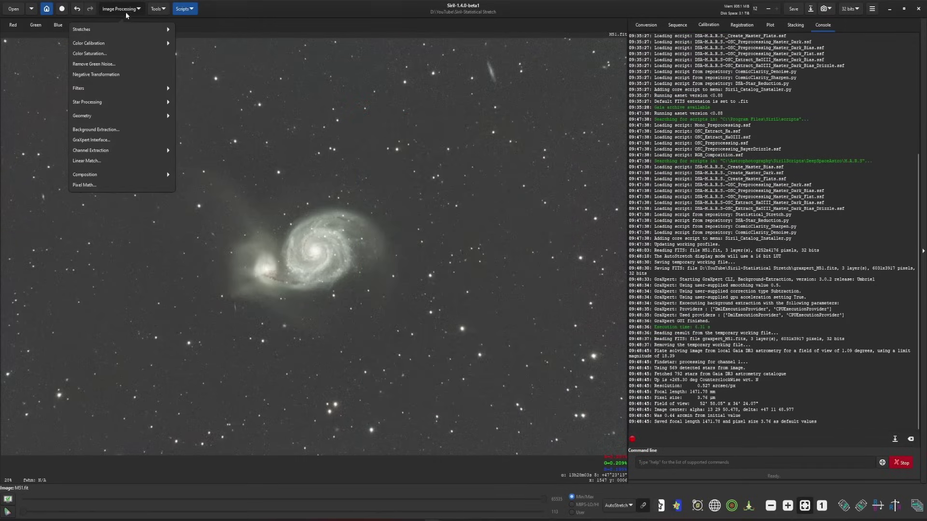
left_click(117, 42)
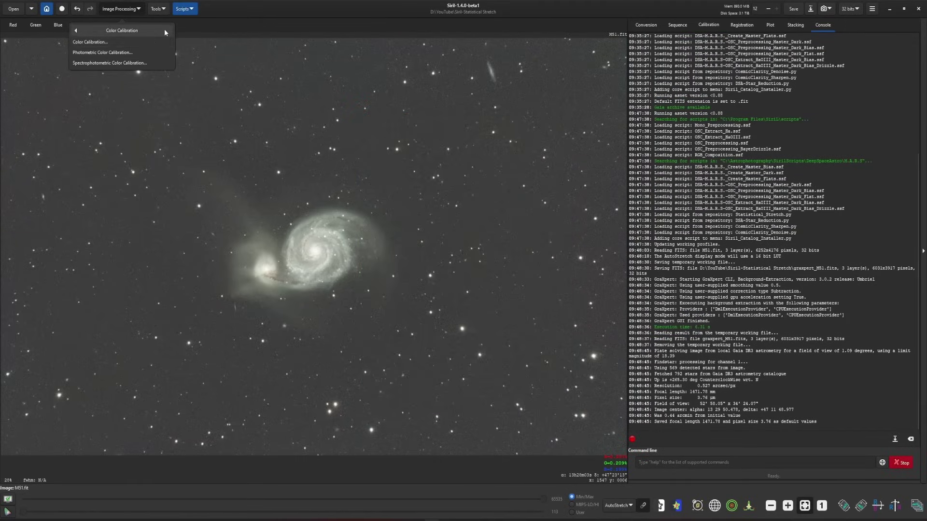
left_click(120, 62)
left_click(542, 341)
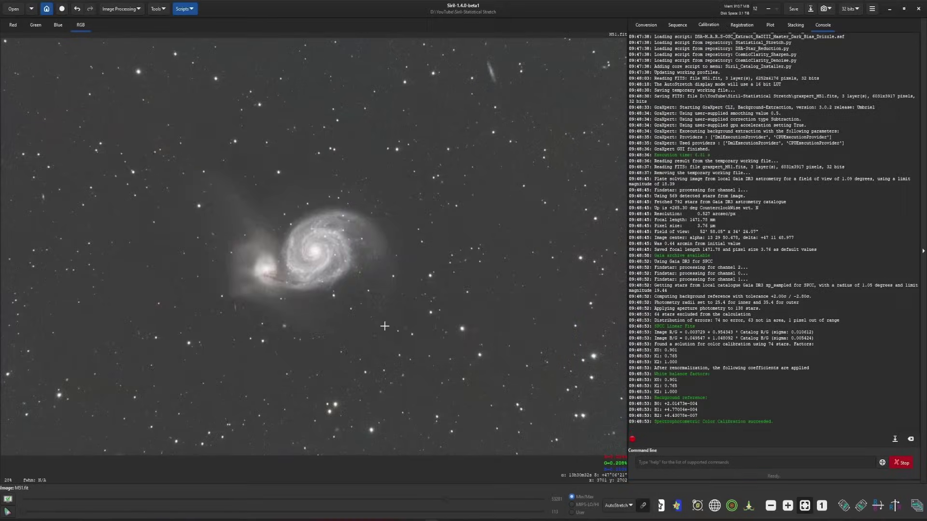
Return the preview to Linear and launch the Statistical_Stretch.py script.
left_click(620, 506)
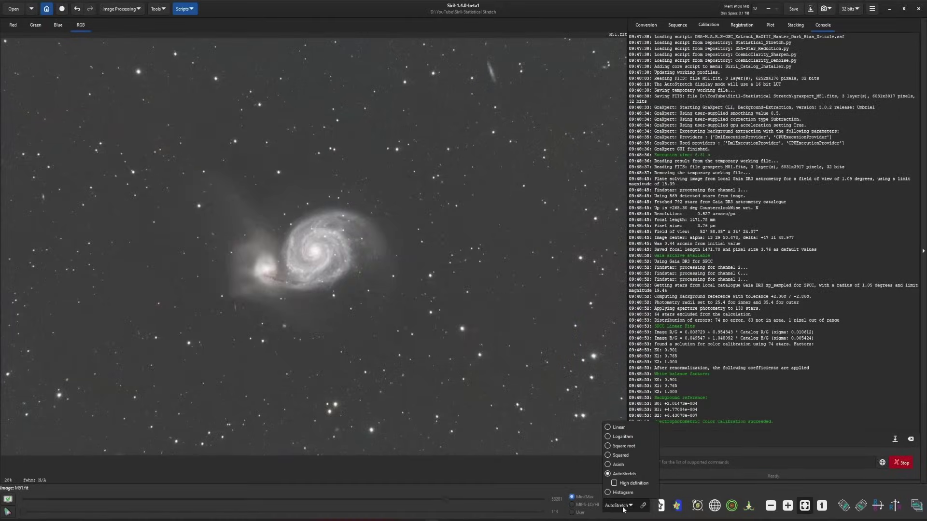
left_click(621, 427)
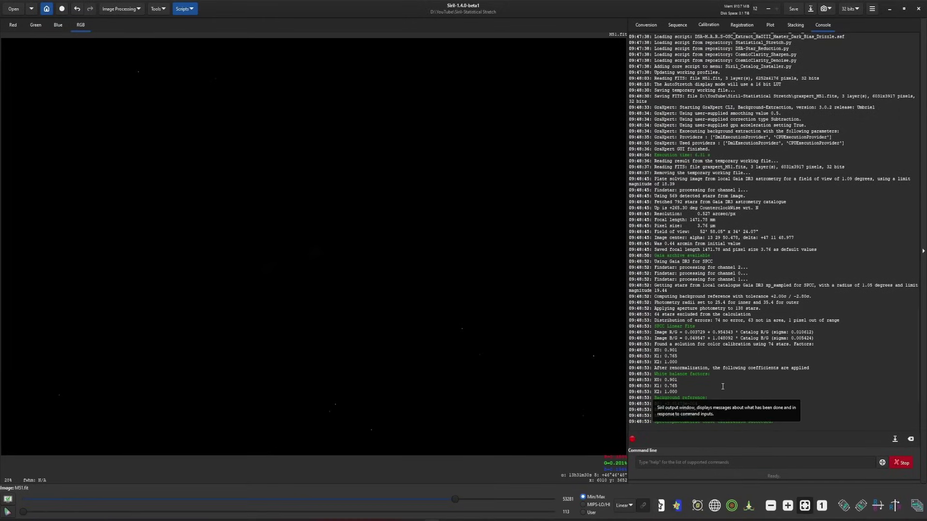
left_click(193, 11)
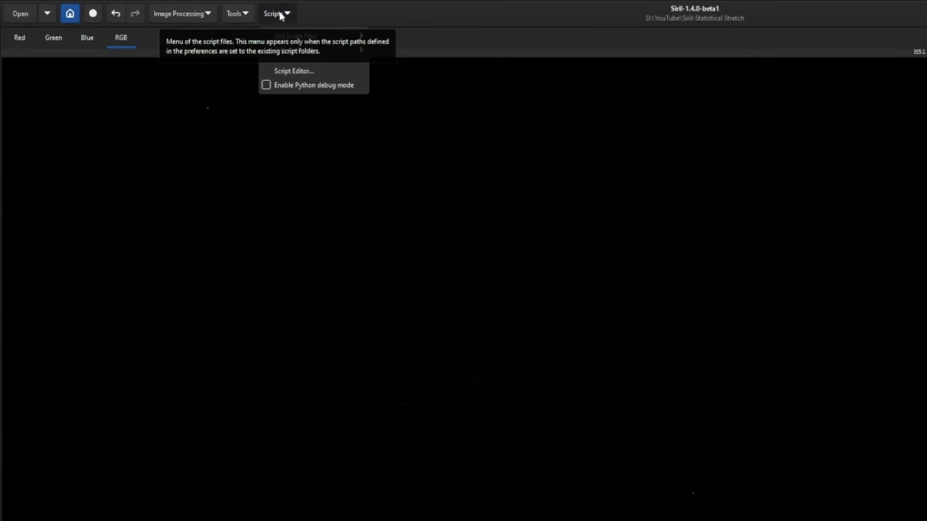
mouse_move(213, 35)
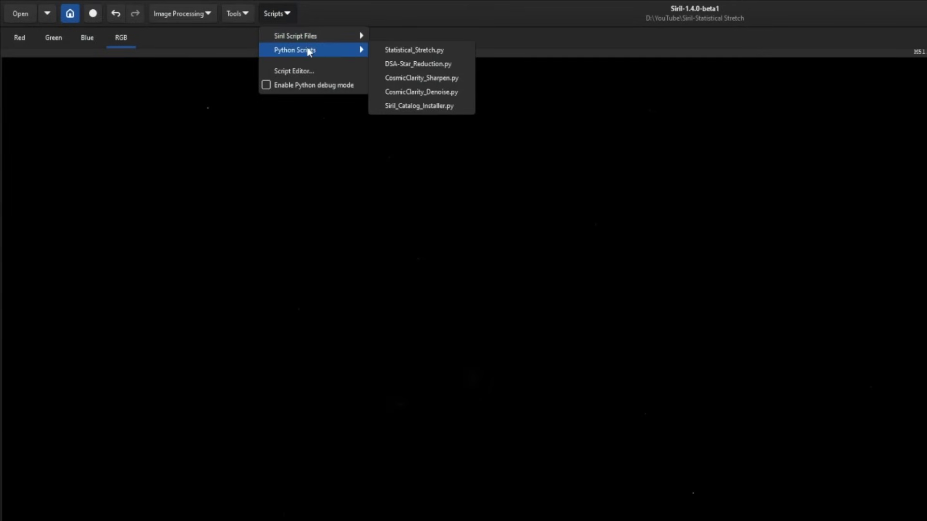
left_click(435, 55)
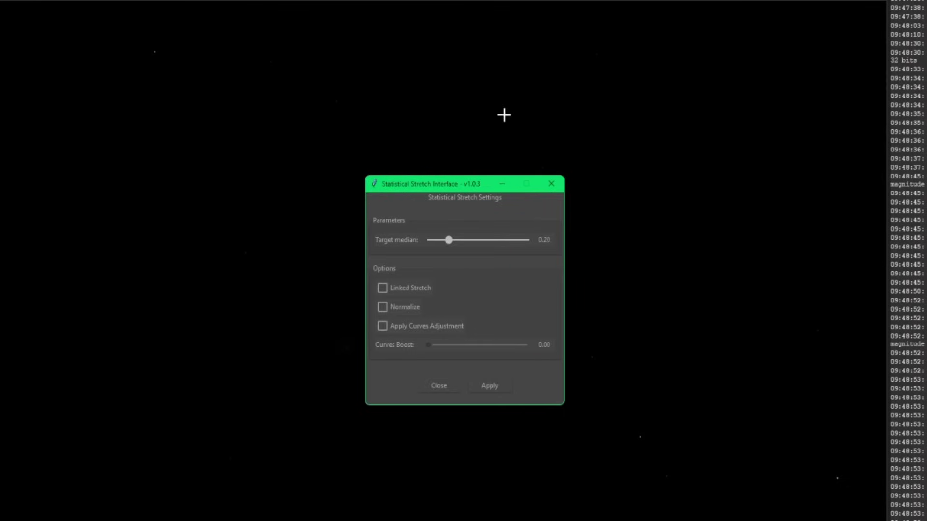
Set target median 0.11 and enable Linked Stretch, Normalize and Apply Curves Adjustment.
left_click_drag(446, 242, 440, 240)
left_click(418, 288)
left_click(382, 307)
key("Tab")
key("space")
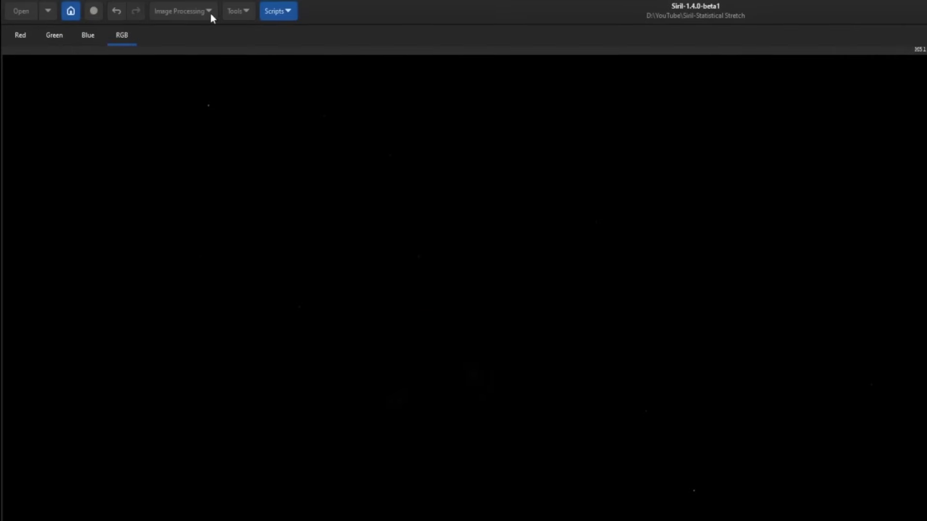
Raise Curves Boost to 0.26, then bring it back down to about 0.16.
left_click(210, 14)
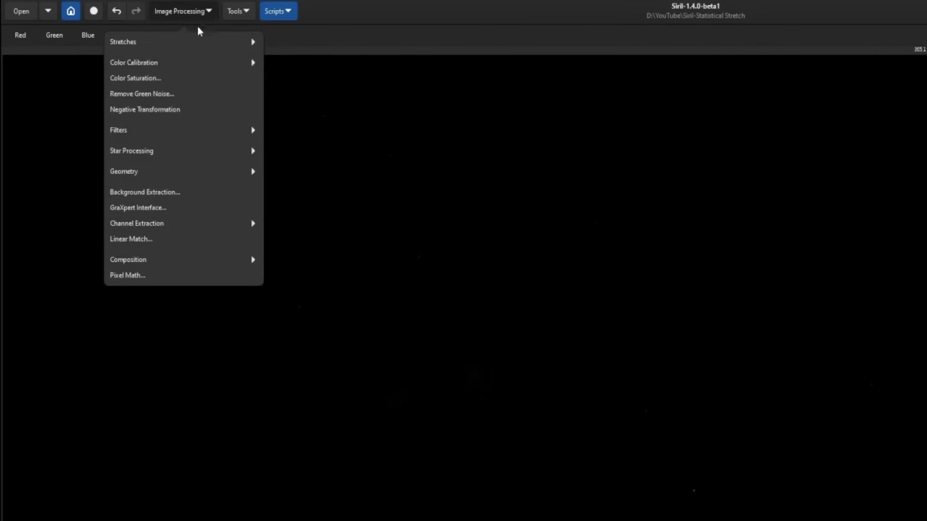
left_click(192, 39)
left_click(207, 76)
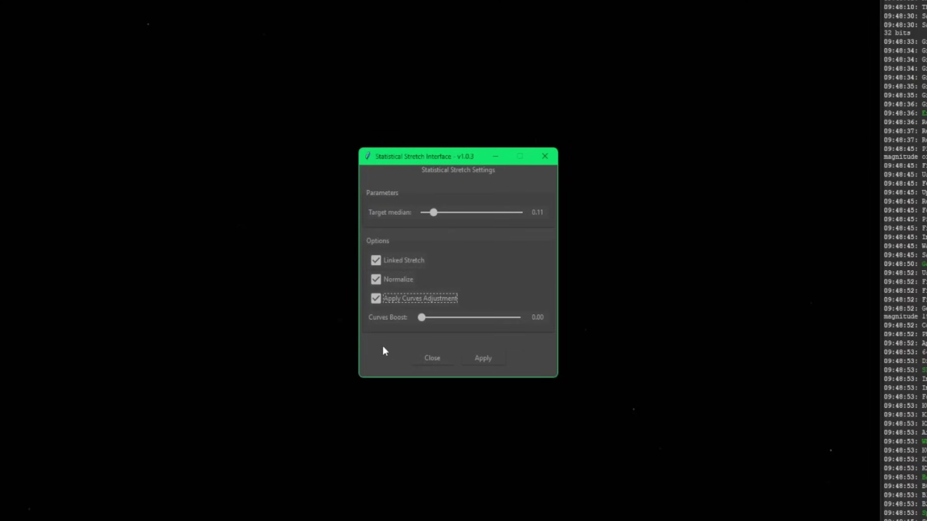
left_click_drag(421, 317, 473, 331)
left_click_drag(472, 319, 453, 323)
Apply the stretch to M51, lower Curves Boost to 0.10, and reapply.
left_click(485, 358)
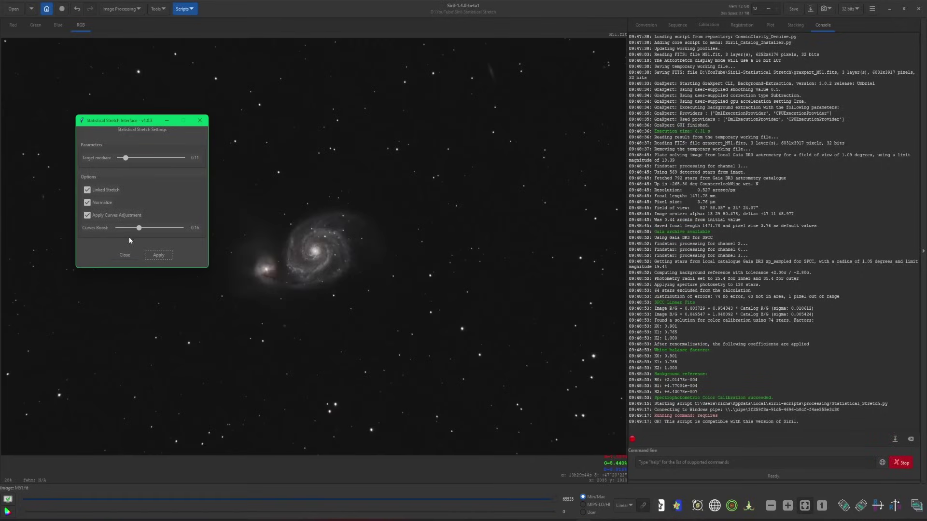
left_click_drag(142, 231, 136, 229)
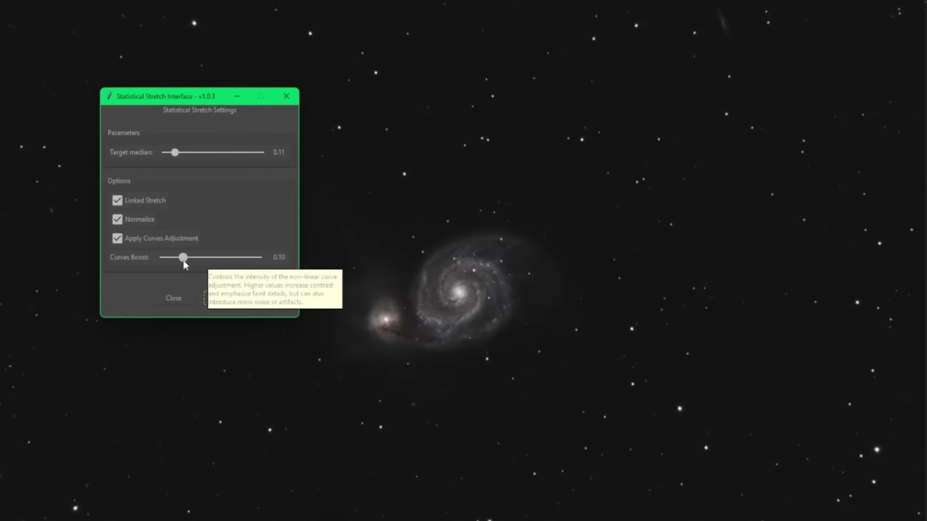
left_click(225, 297)
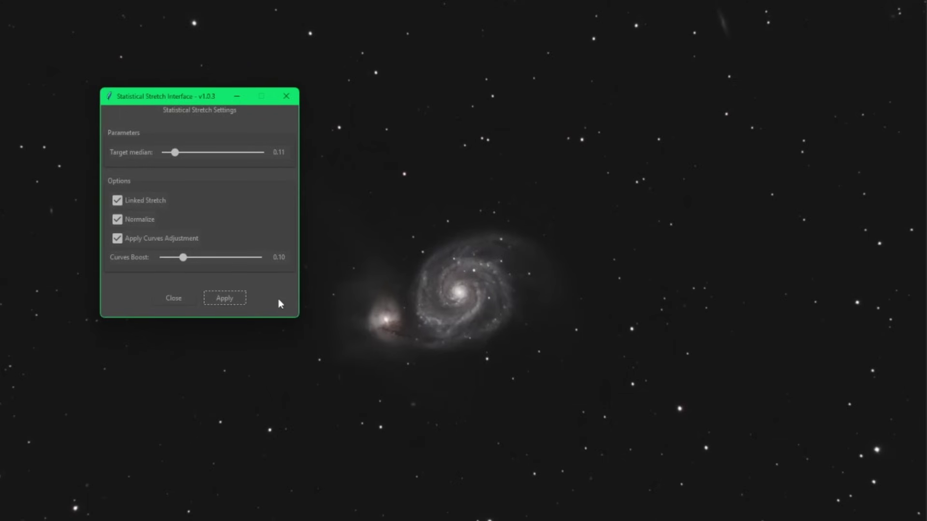
Try target median 0.28, then settle on 0.11, applying each.
left_click_drag(177, 153, 192, 153)
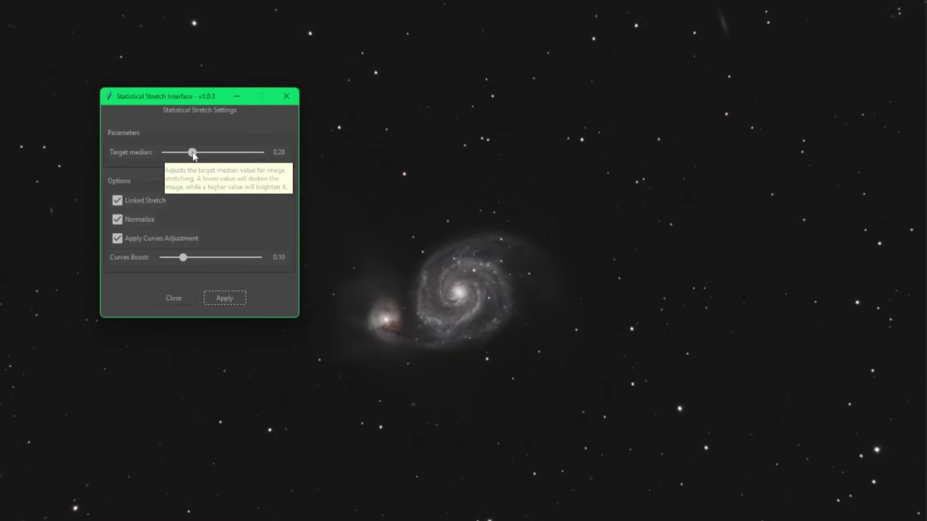
left_click(234, 295)
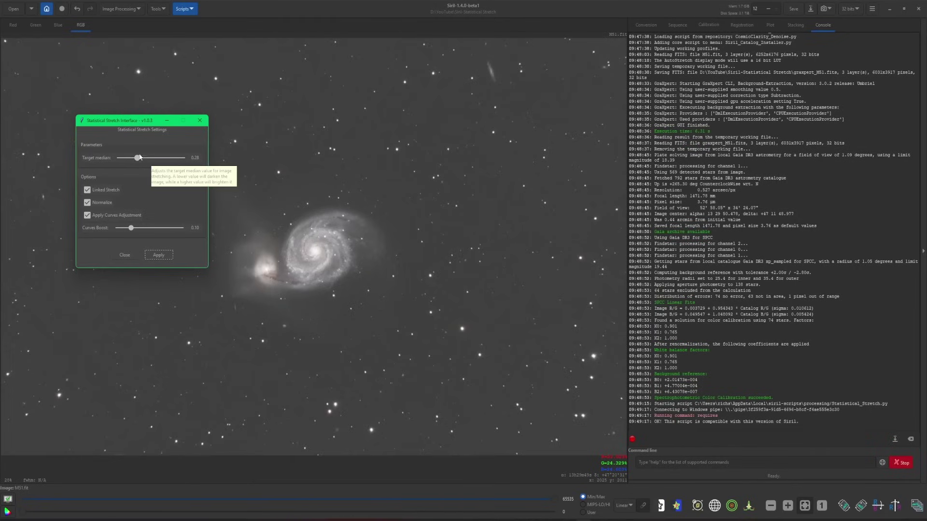
left_click_drag(138, 159, 125, 160)
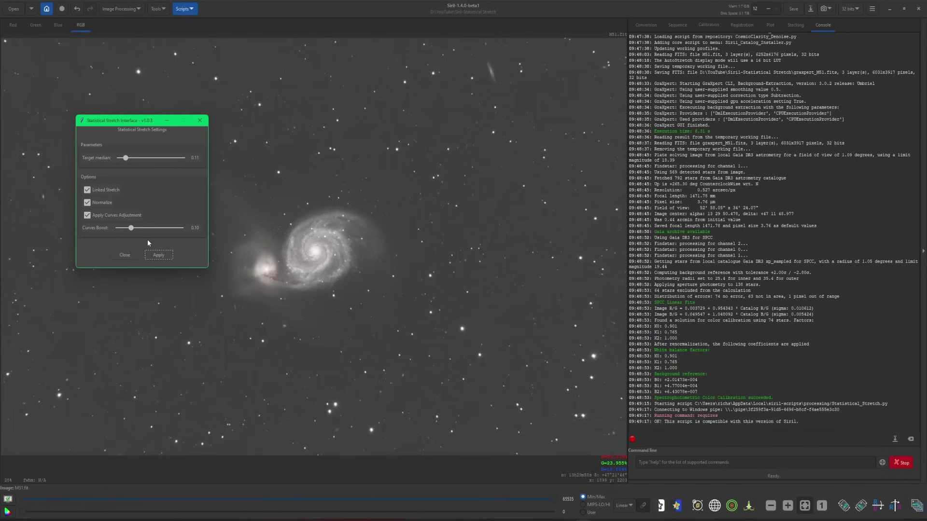
left_click(189, 253)
Move the settings window off the galaxy and mark a rectangular area on the image.
left_click_drag(125, 124, 97, 112)
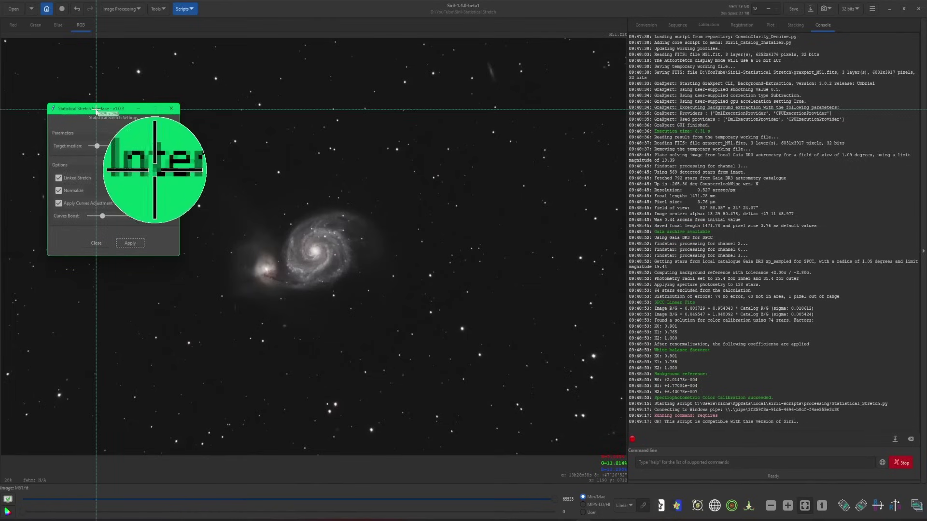
left_click_drag(203, 195, 414, 356)
right_click(413, 356)
left_click(466, 385)
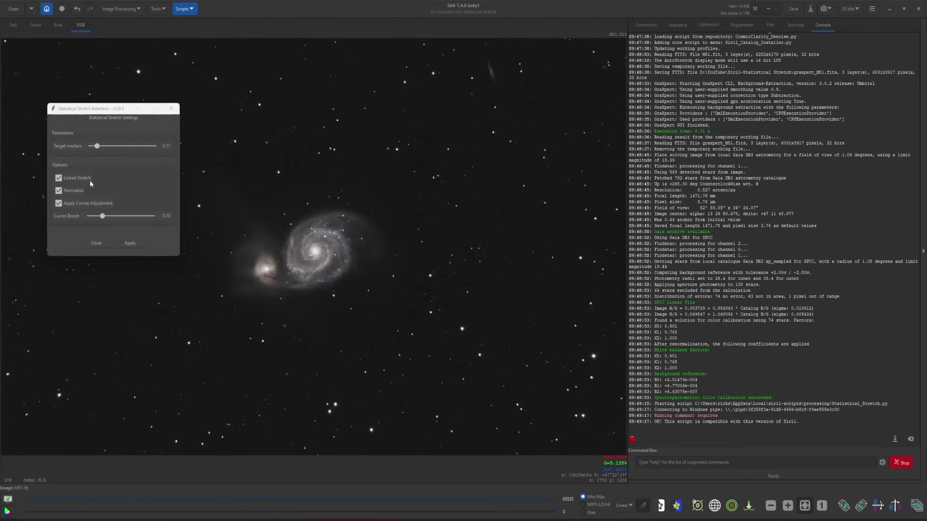
Untick Linked Stretch, reapply the stretch, and close the Statistical Stretch window.
left_click(72, 178)
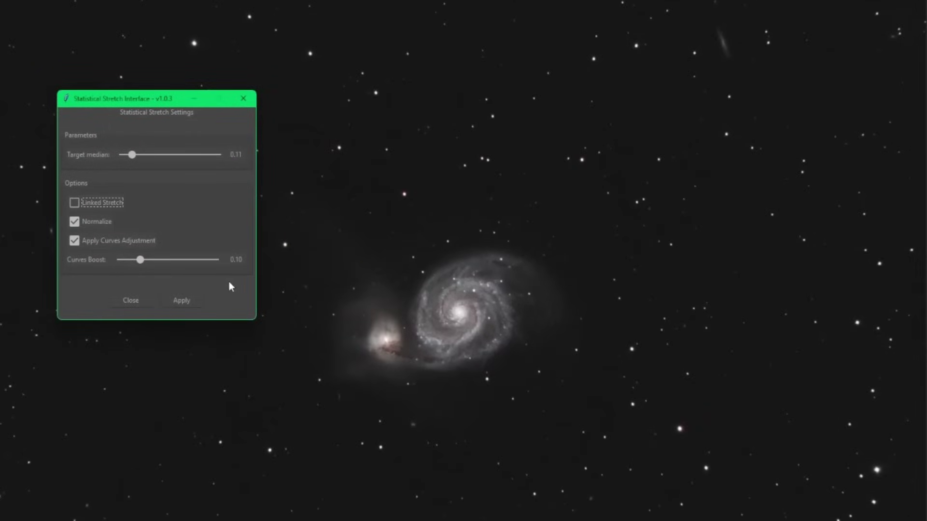
left_click(183, 305)
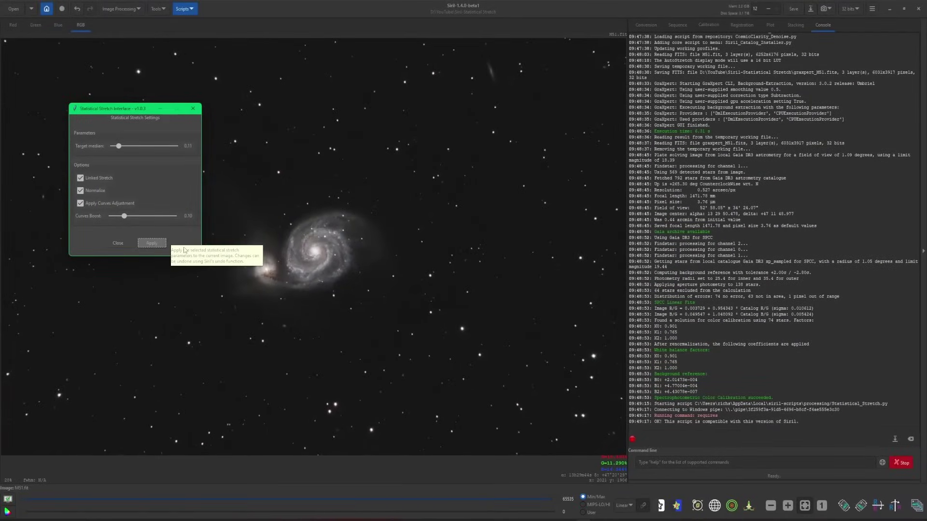
left_click(117, 244)
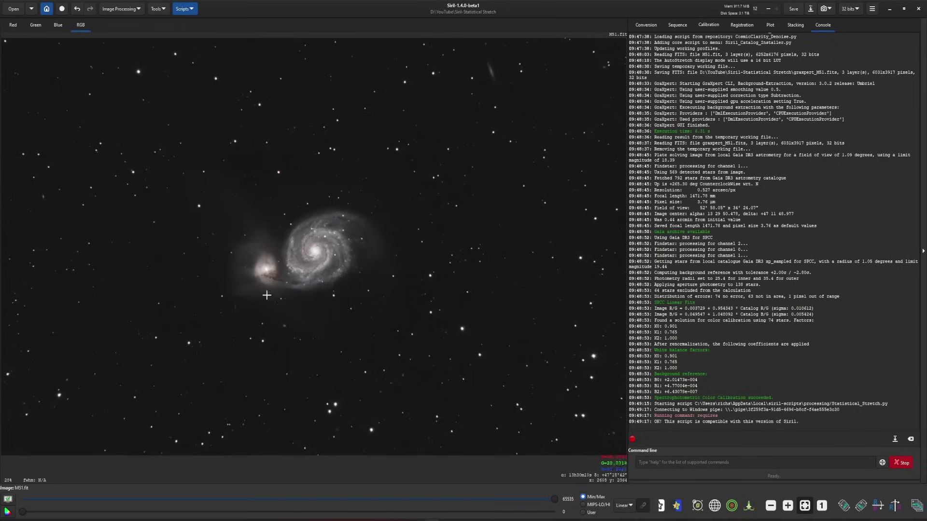
Apply a Generalised Hyperbolic Stretch with stretch factor 0.239.
left_click(129, 8)
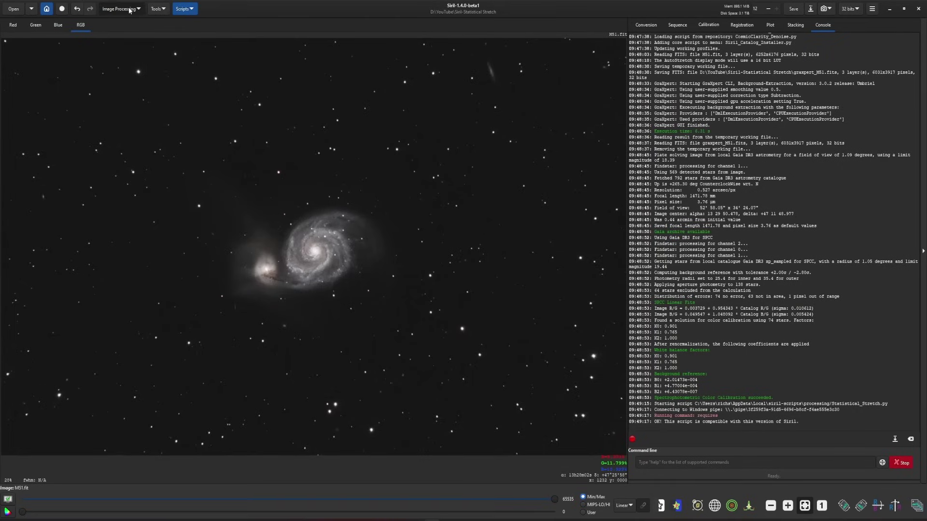
left_click(131, 28)
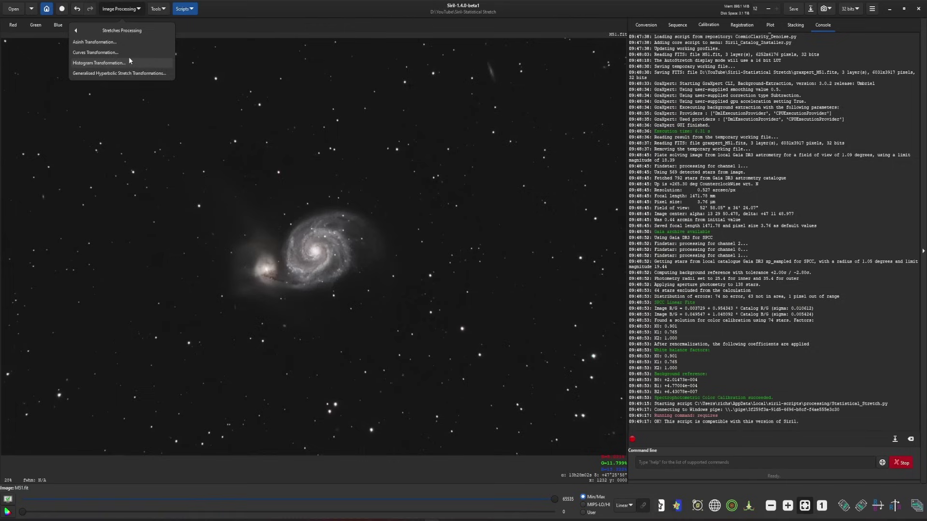
left_click(148, 75)
left_click_drag(446, 148, 589, 114)
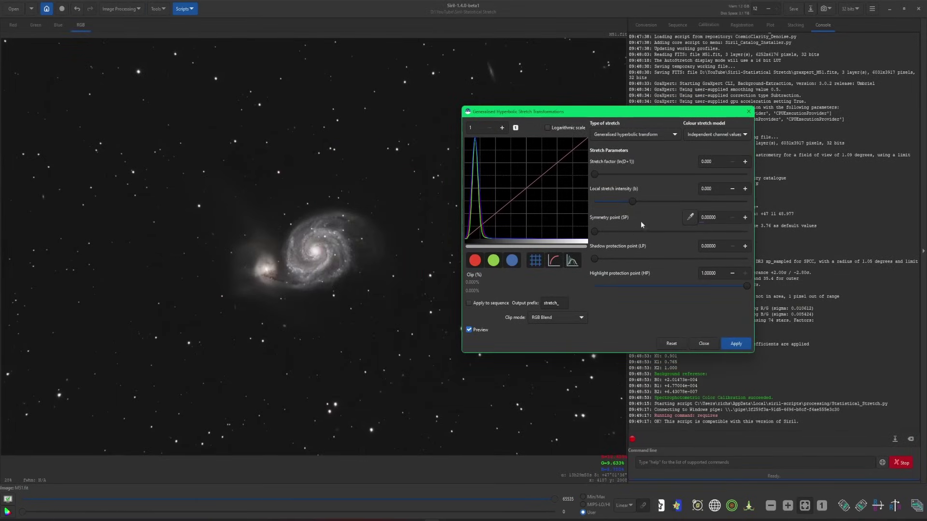
left_click_drag(595, 175, 599, 175)
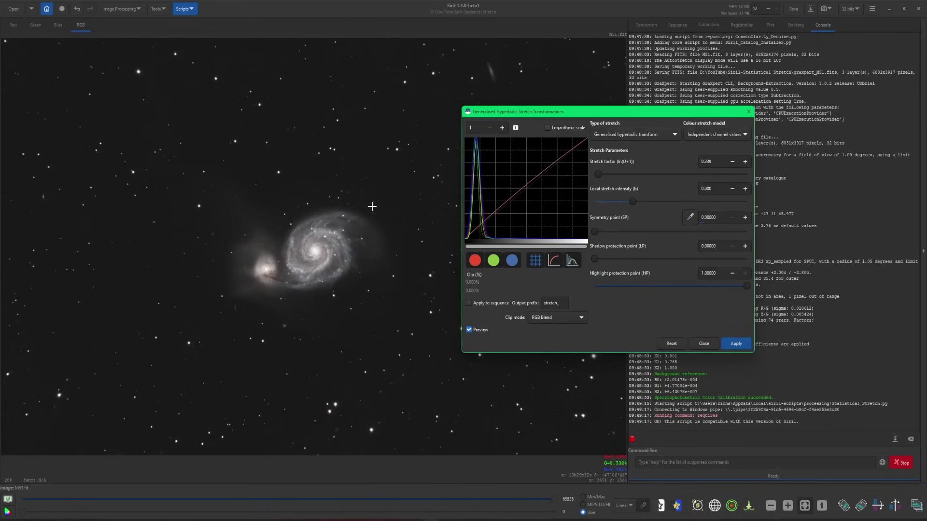
left_click(729, 342)
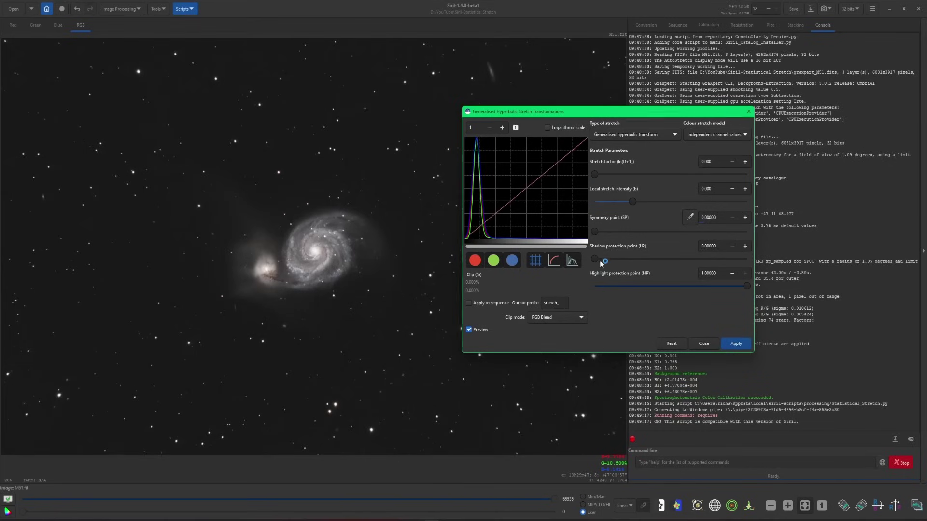
Raise the stretch factor to 0.430, apply it, and close the tool.
left_click_drag(595, 176, 600, 173)
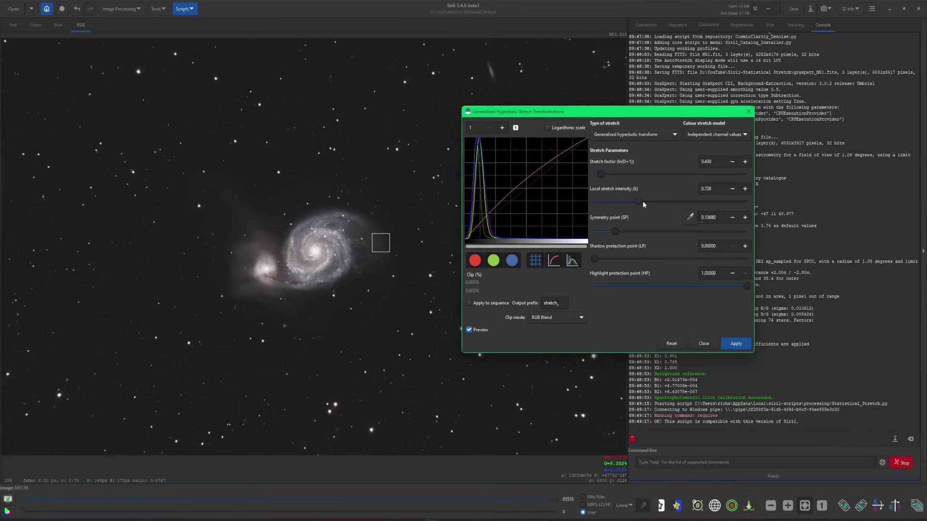
left_click(735, 343)
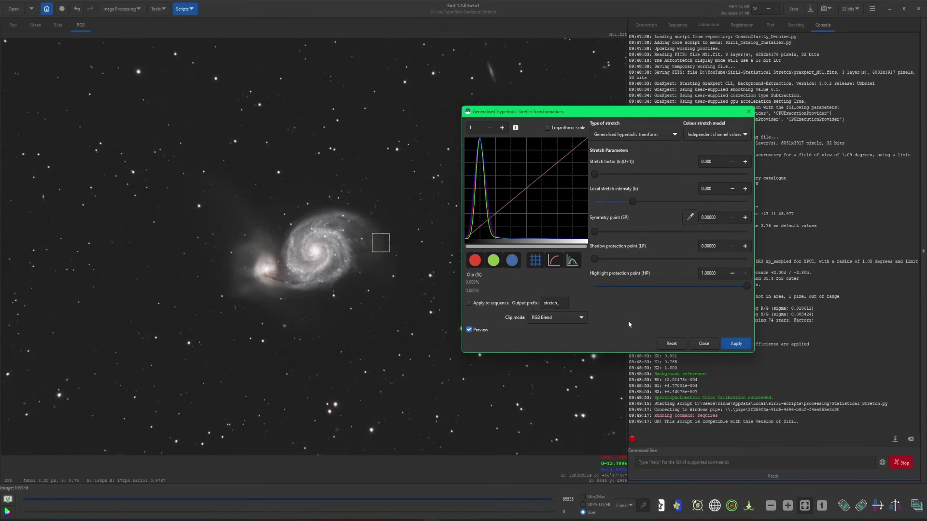
mouse_move(627, 115)
left_mouse_down()
mouse_move(618, 102)
mouse_move(638, 104)
mouse_move(619, 117)
left_mouse_up()
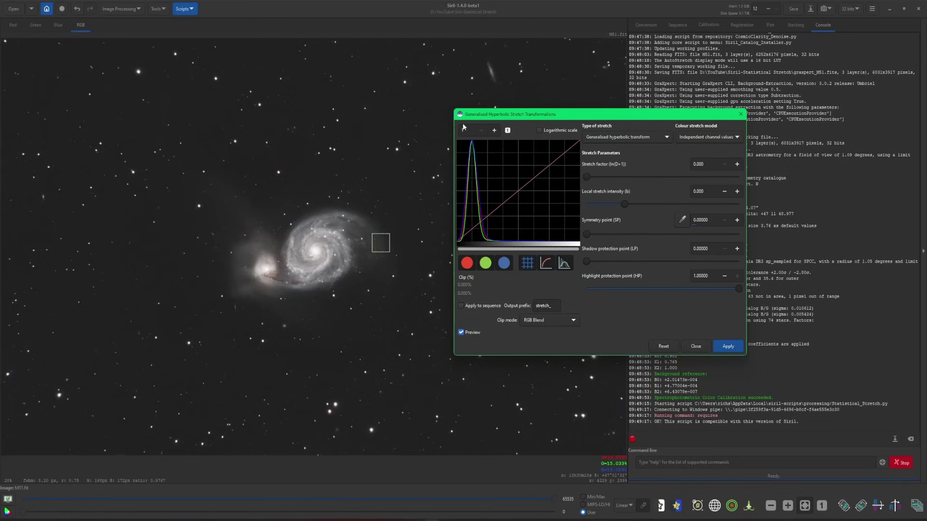
left_click(695, 346)
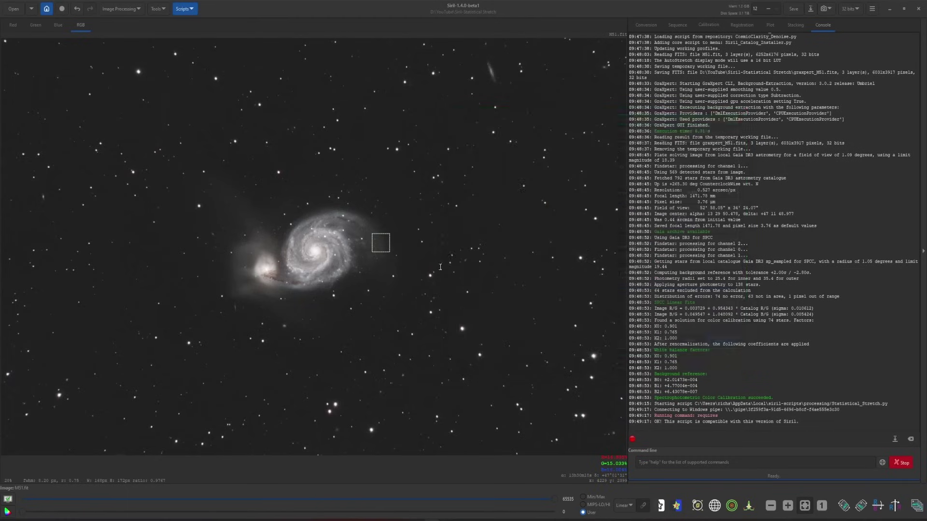
Close GHS unapplied, then preview a slight midtones change in Histogram and close it unapplied.
left_click(121, 9)
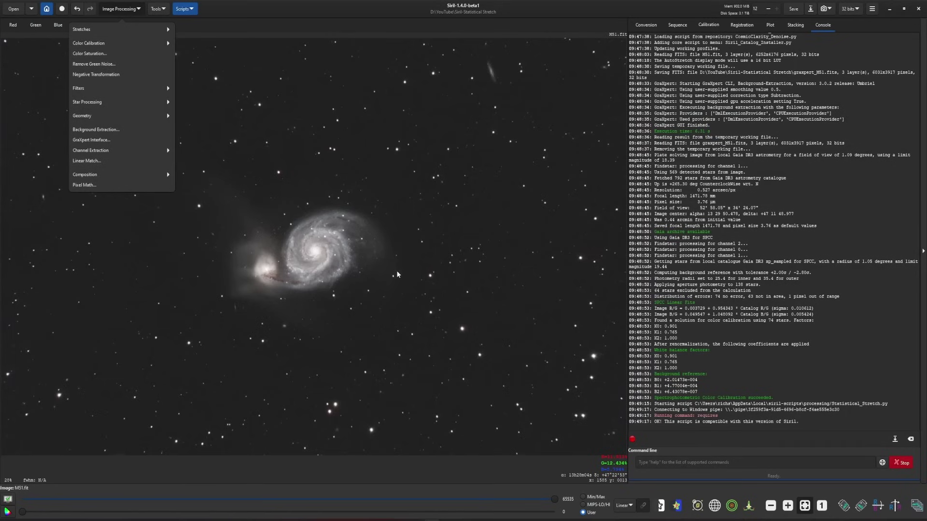
left_click(96, 30)
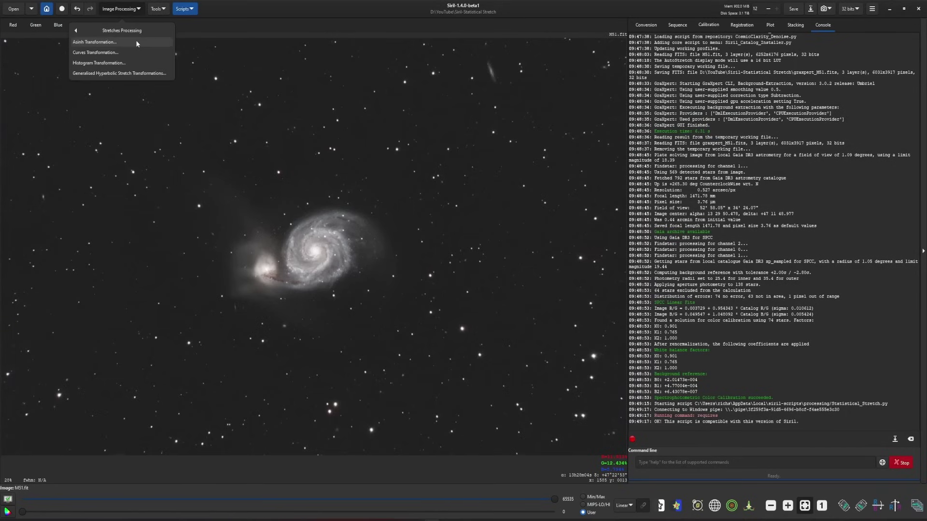
left_click(123, 62)
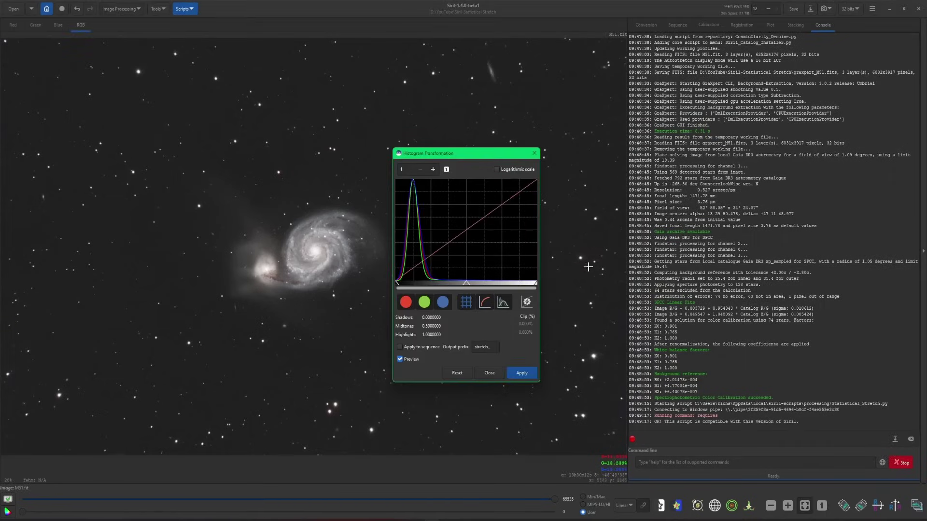
left_click_drag(466, 287, 463, 285)
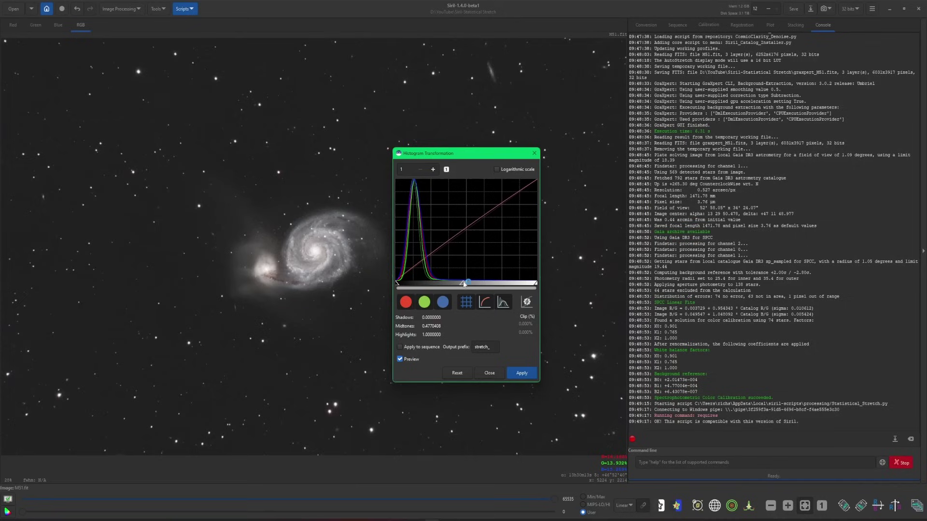
left_click(489, 373)
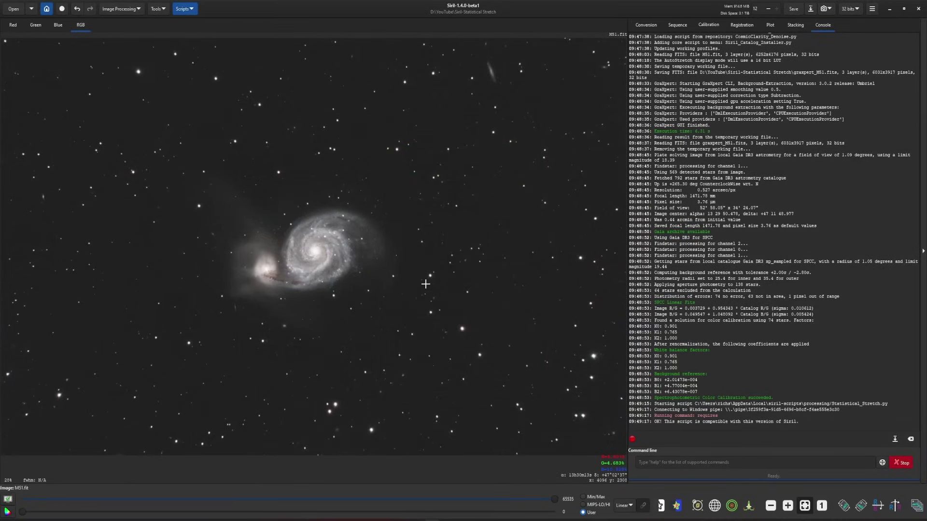
Preview a dark point and a lowered highlight point in Curves Transformation, then close it unapplied.
left_click(128, 9)
left_click(123, 27)
left_click(109, 52)
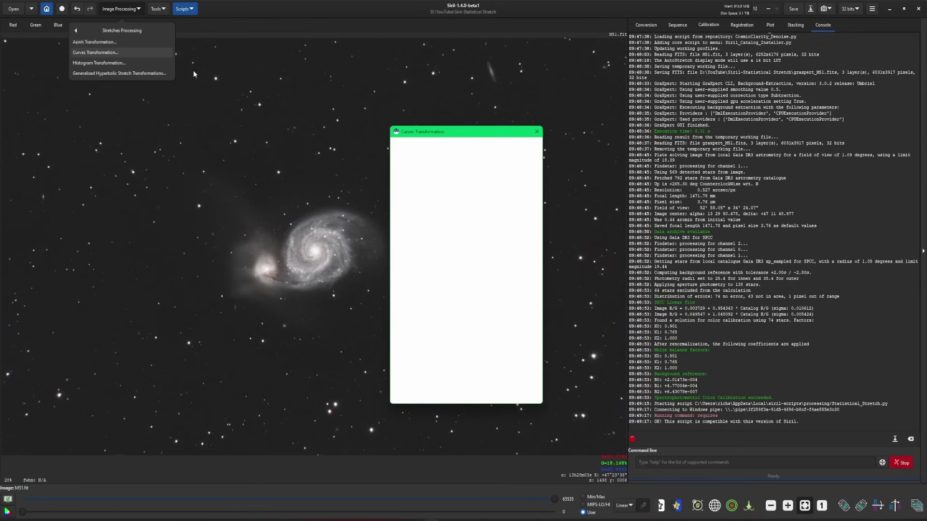
left_click(397, 304)
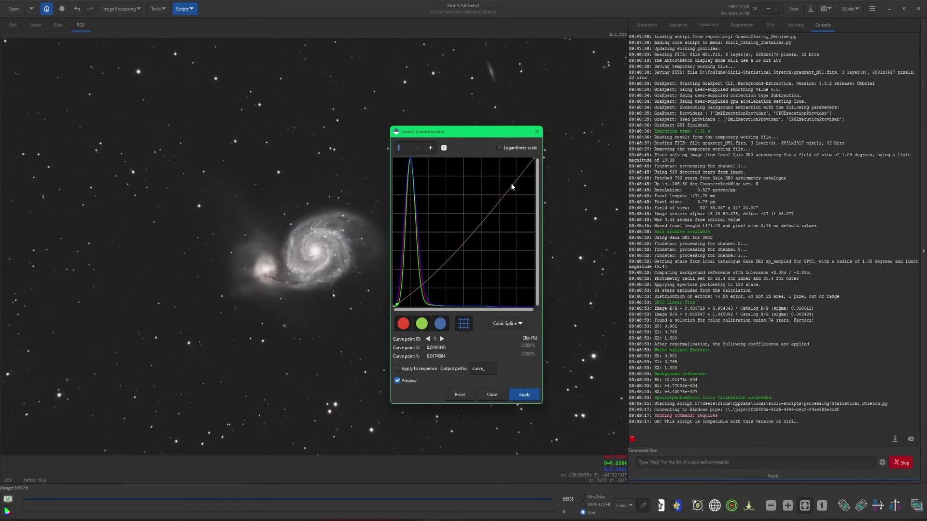
left_click_drag(513, 182, 508, 179)
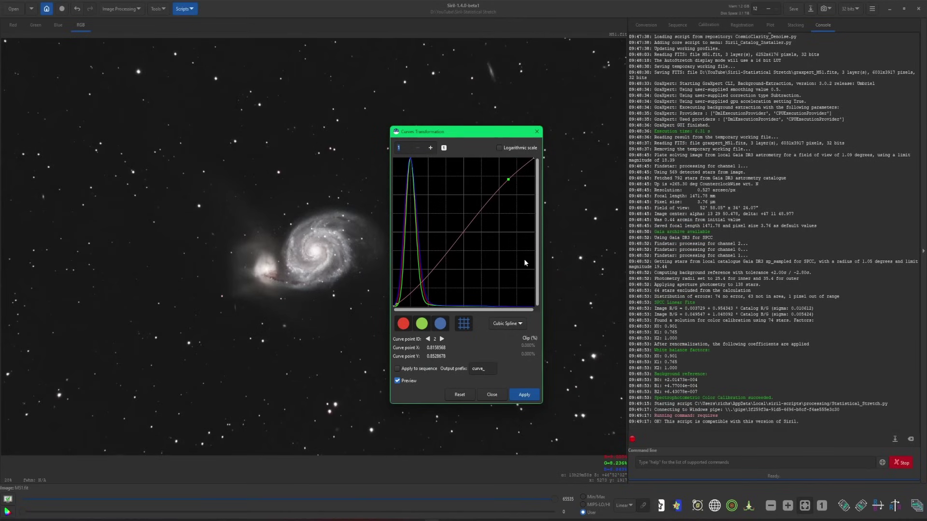
left_click(499, 397)
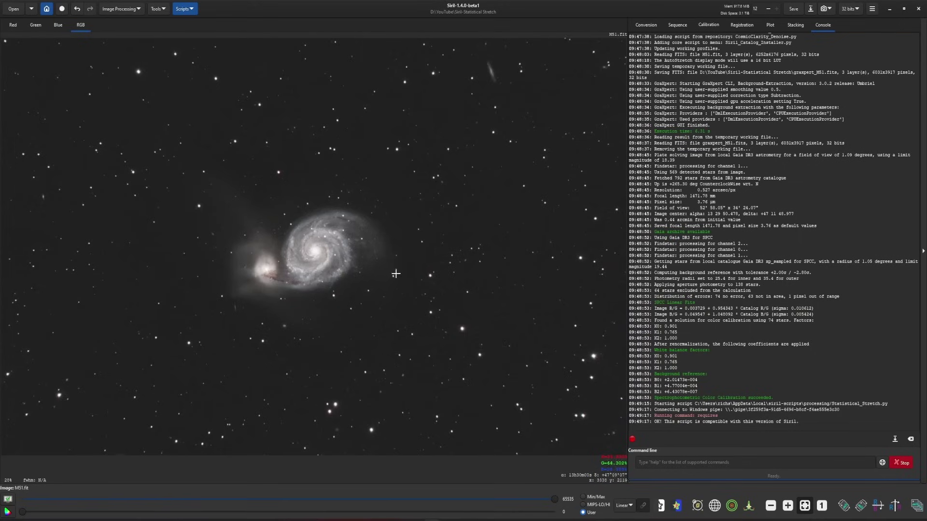
Open Rosette.fit and switch the preview display to AutoStretch.
left_click(14, 8)
double_click(342, 197)
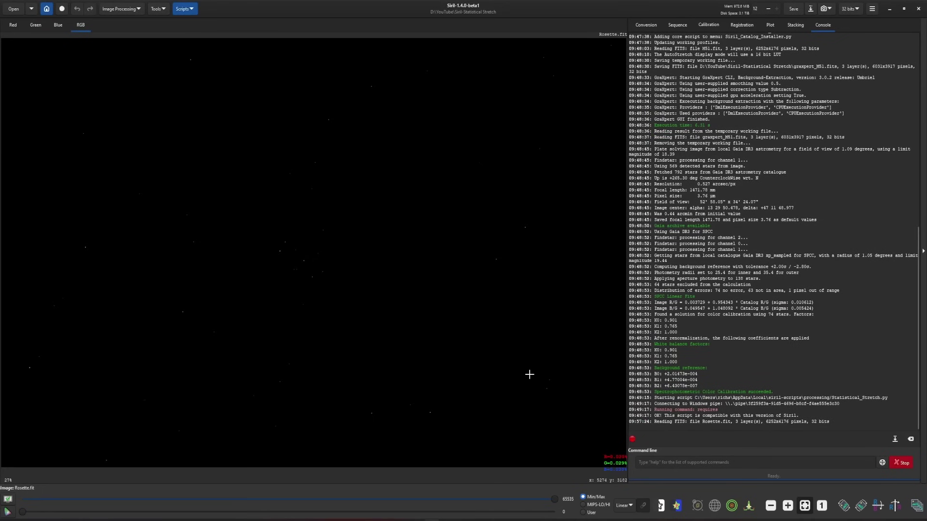
left_click(623, 506)
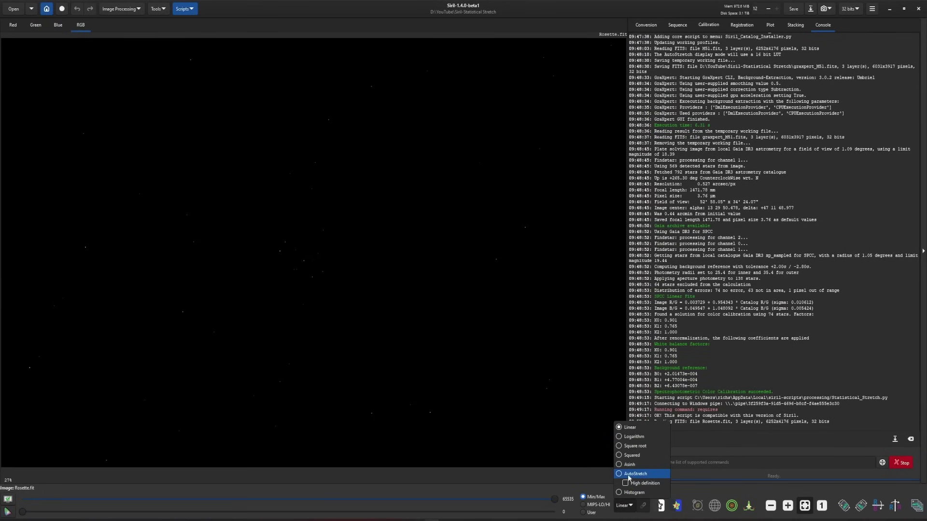
left_click(632, 474)
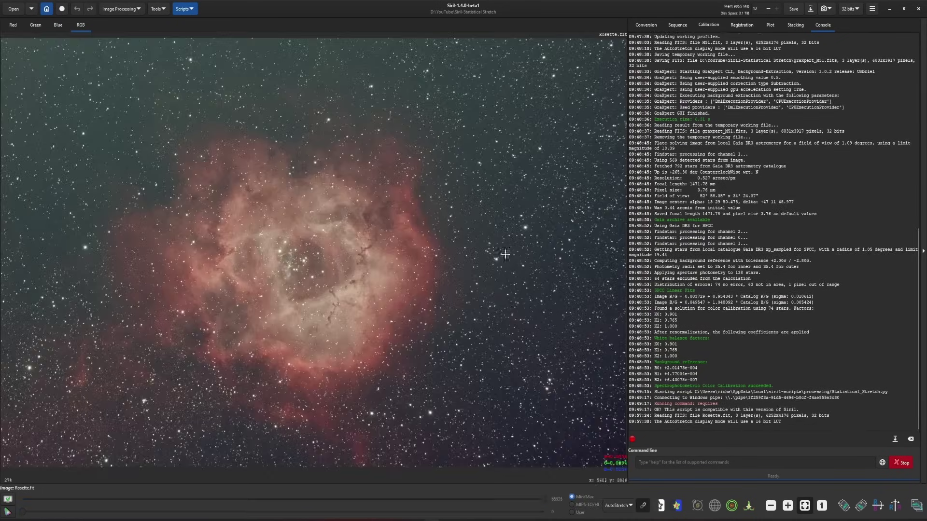
Crop Rosette to a selection inside its ragged stacking edges, giving 5987x3904.
left_click(619, 510)
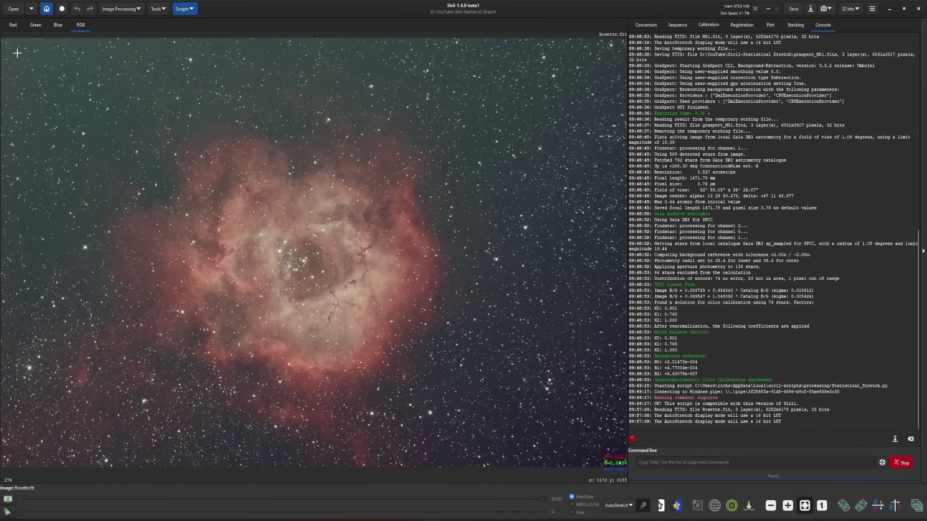
left_click_drag(12, 49, 602, 454)
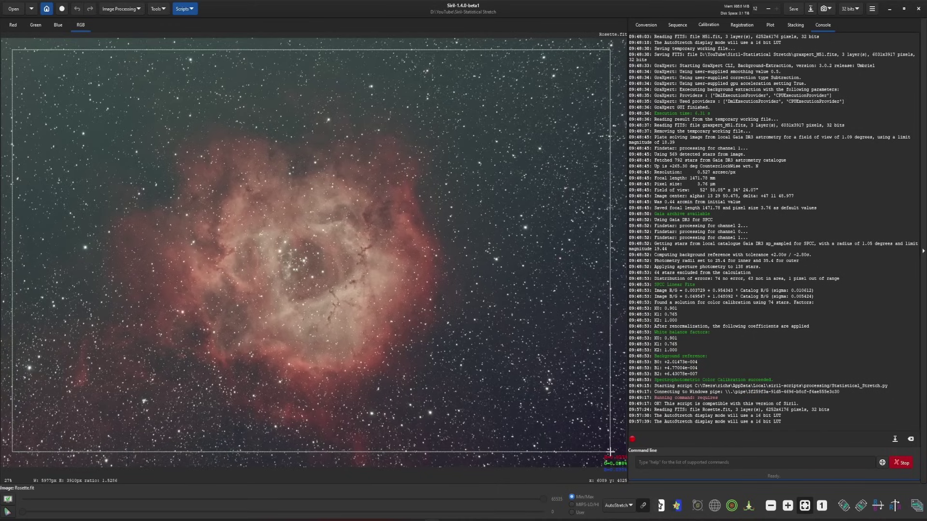
right_click(601, 453)
left_click(565, 436)
Remove the background gradient with GraXpert background extraction.
left_click(118, 8)
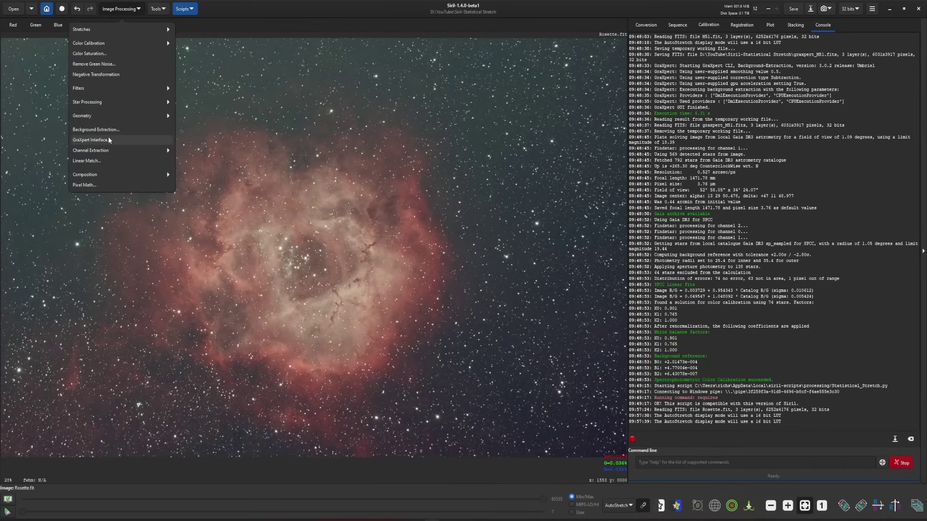
left_click(110, 140)
left_click(498, 336)
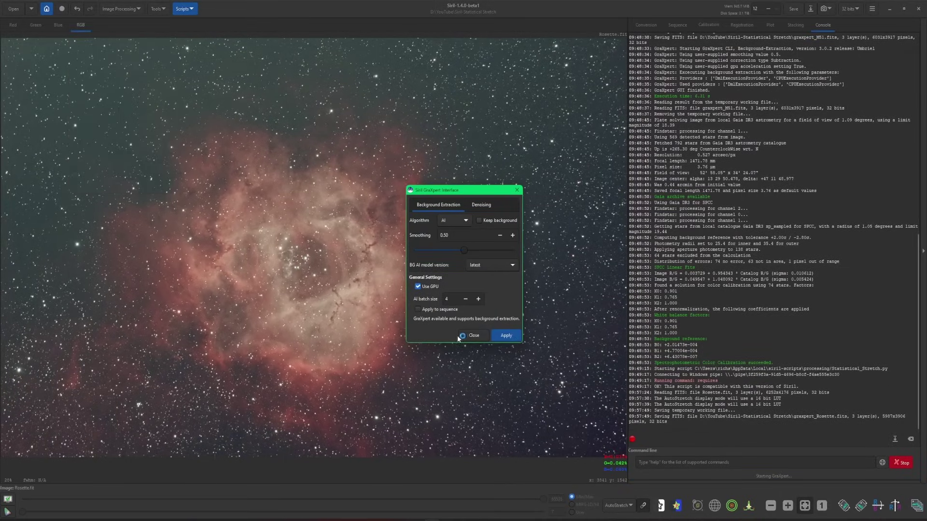
Plate-solve the Rosette image with the Image Plate Solver.
left_click(158, 9)
left_click(161, 38)
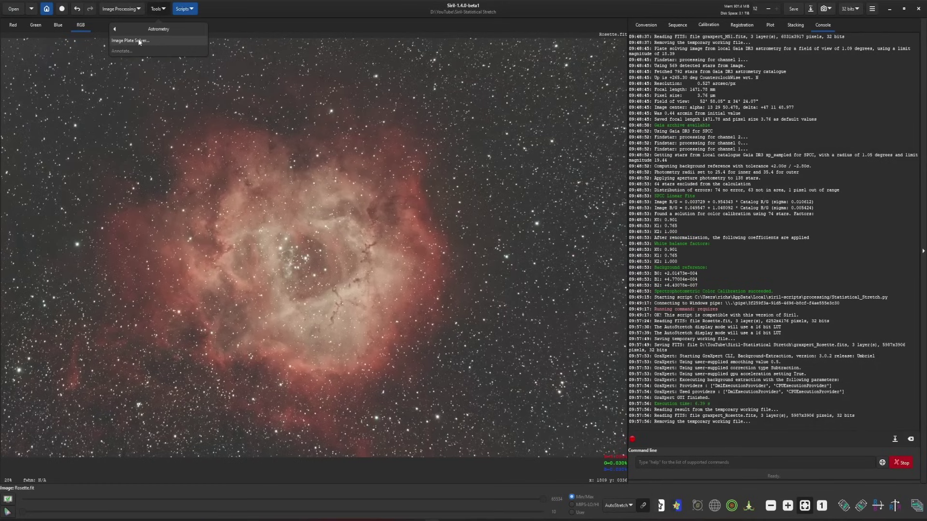
left_click(139, 41)
left_click(546, 401)
Colour-calibrate the image with Spectrophotometric Color Calibration against Gaia.
left_click(120, 9)
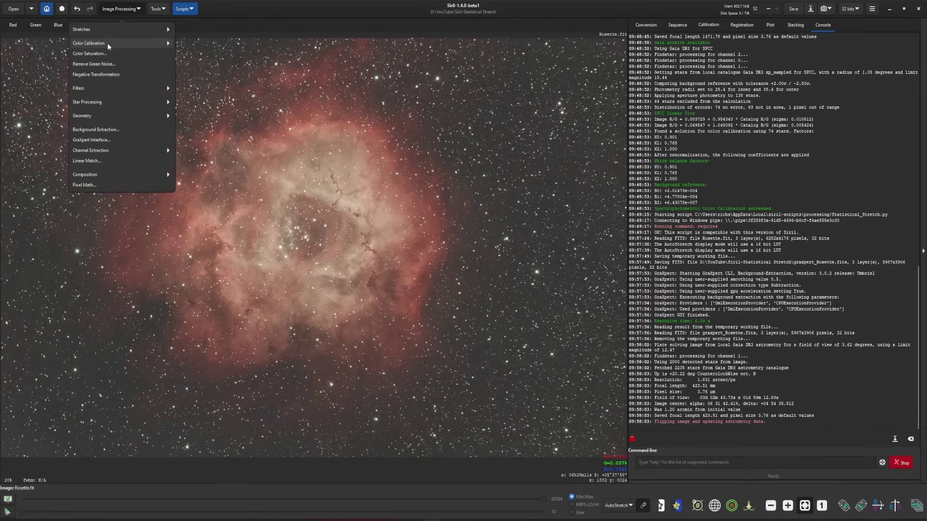
left_click(96, 41)
left_click(141, 66)
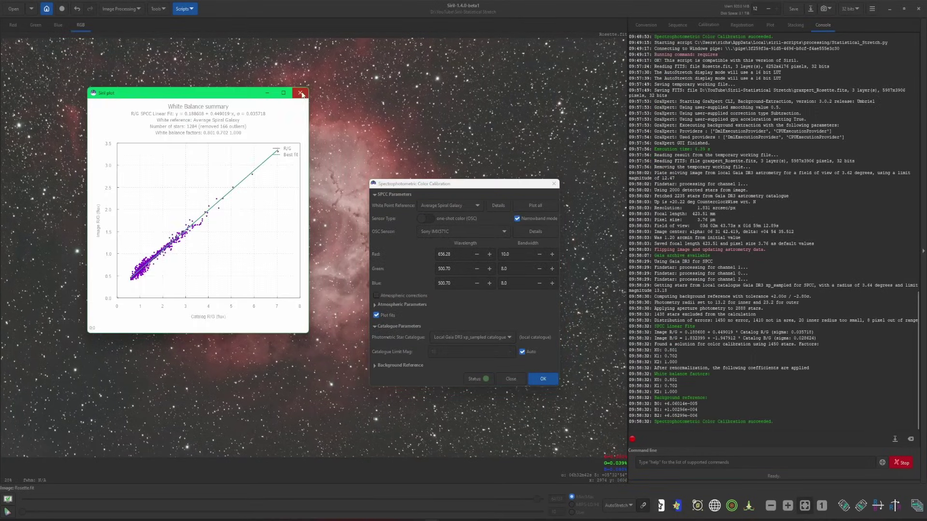
left_click(304, 95)
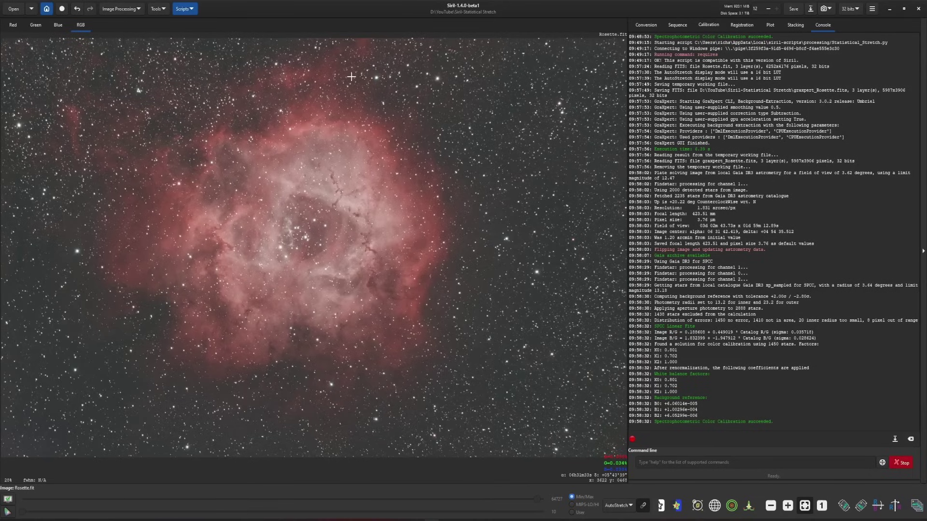
Apply Statistical Stretch to Rosette at target median 0.25, linked, normalized, curves boost 0.12.
mouse_move(208, 33)
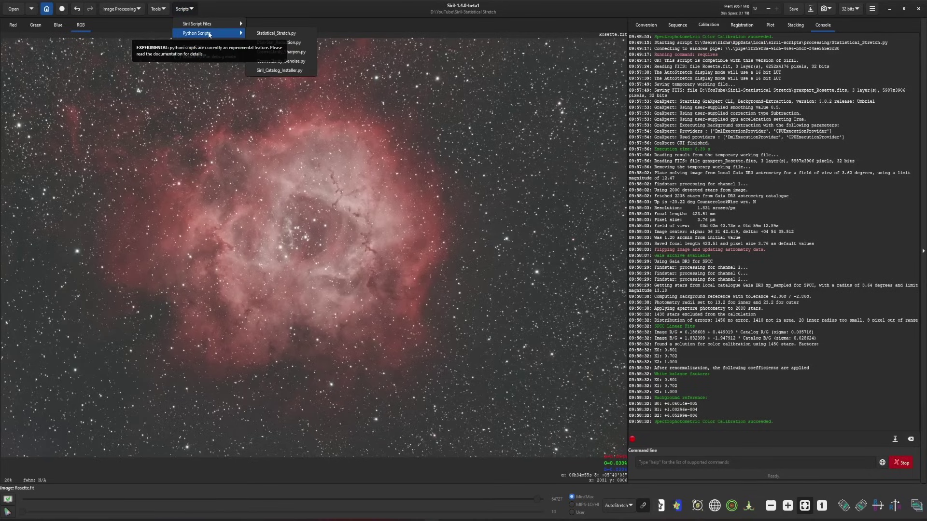
left_click(273, 34)
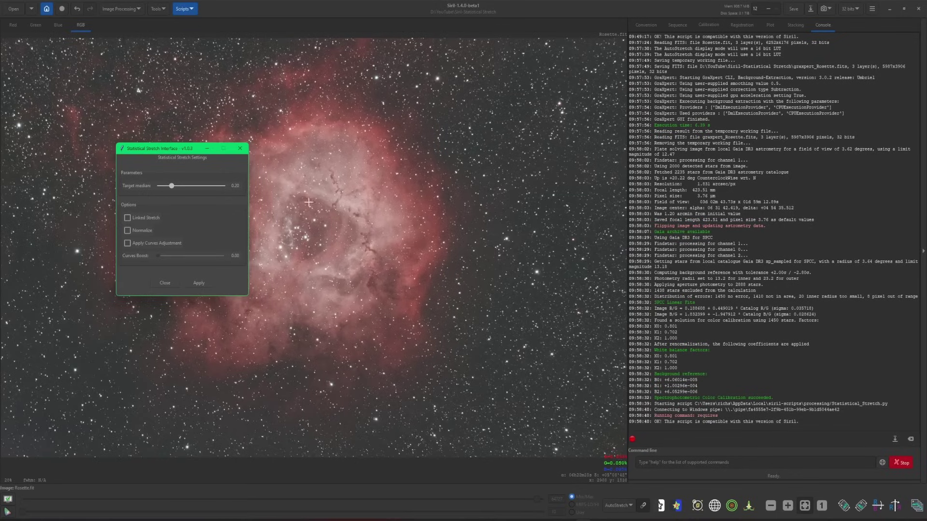
left_click_drag(171, 186, 176, 186)
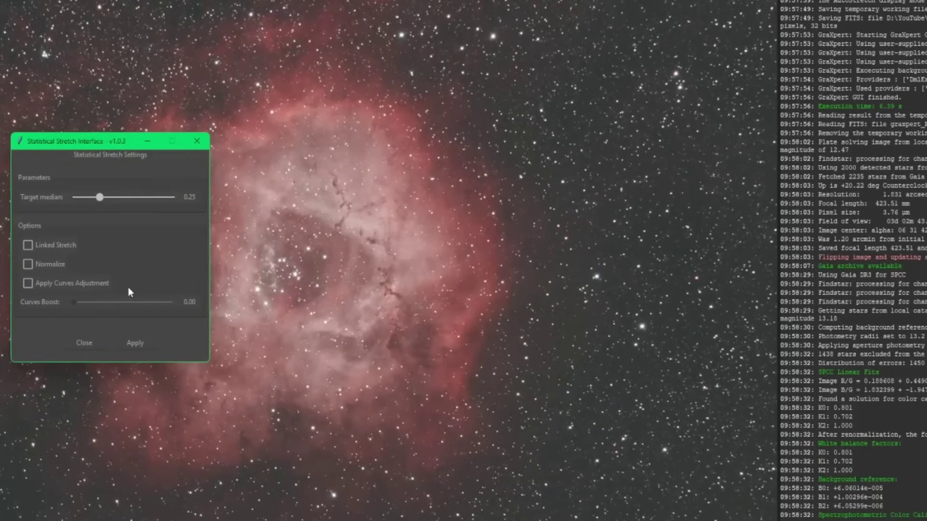
left_click(63, 245)
left_click(55, 264)
left_click(49, 283)
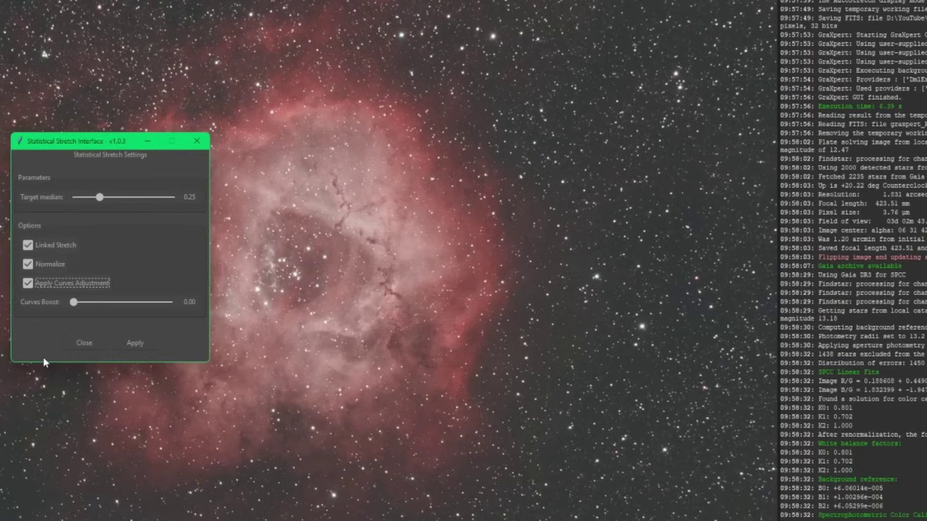
left_click_drag(73, 302, 96, 303)
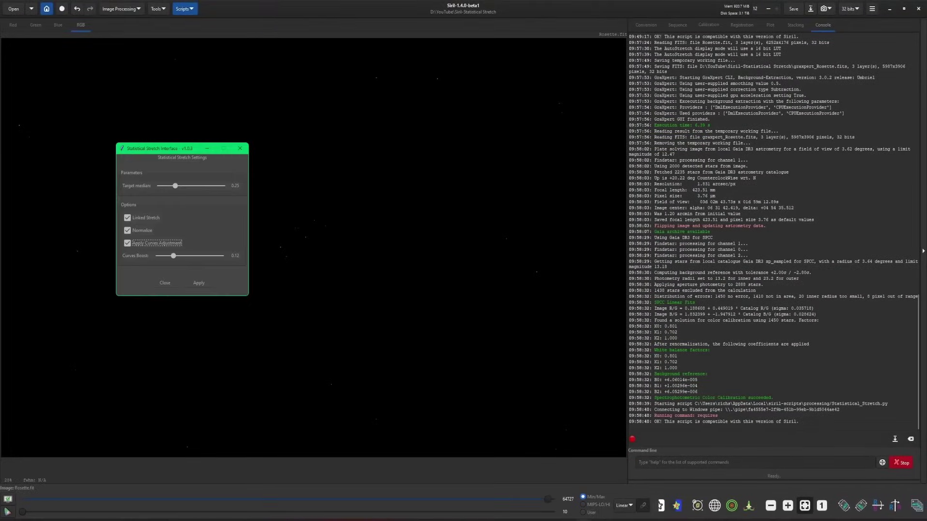
left_click_drag(190, 150, 145, 130)
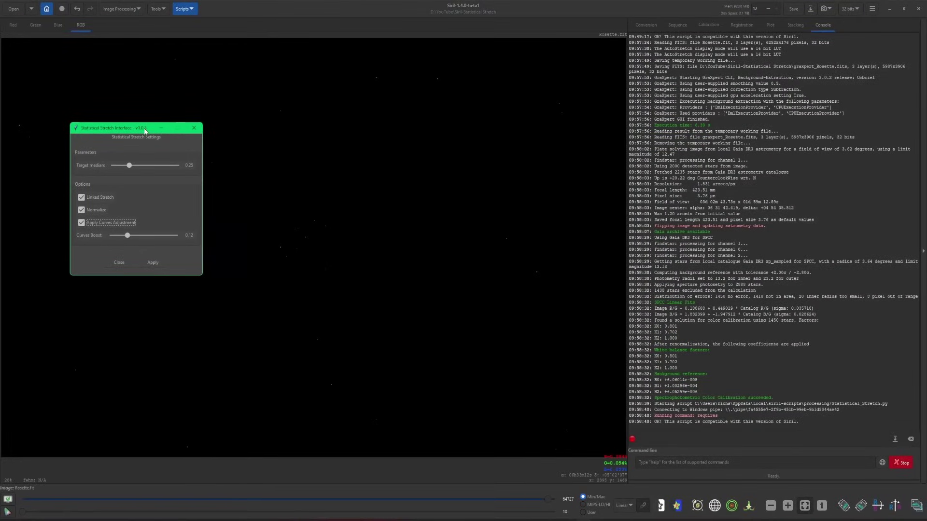
left_click(150, 261)
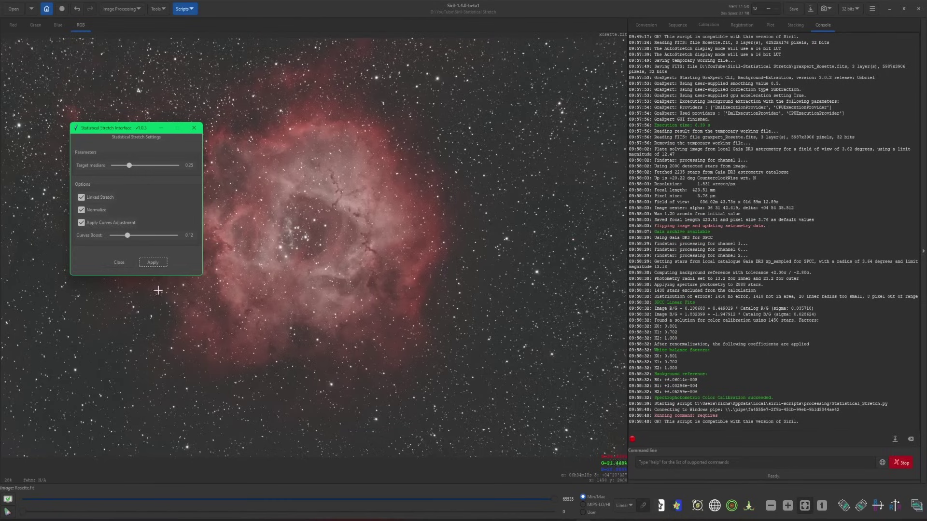
Open r_pp_lights_stacked-No_RGB_Equal.fit and preview it with AutoStretch, toggling channel linking.
left_click(119, 262)
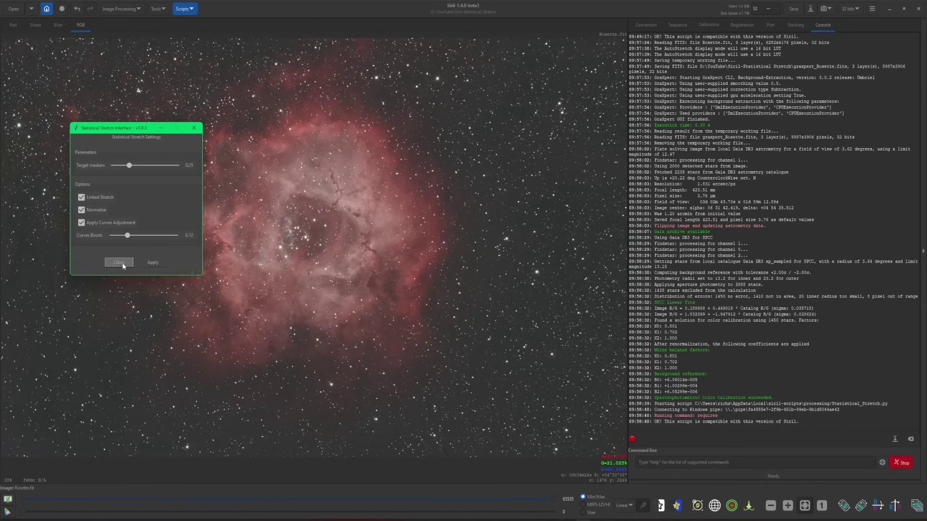
left_click(14, 8)
double_click(381, 188)
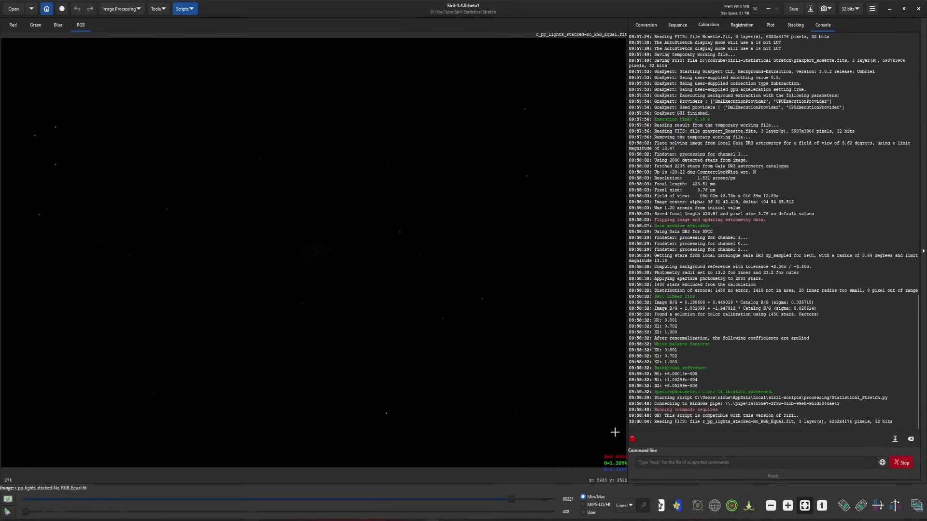
left_click(623, 505)
left_click(621, 476)
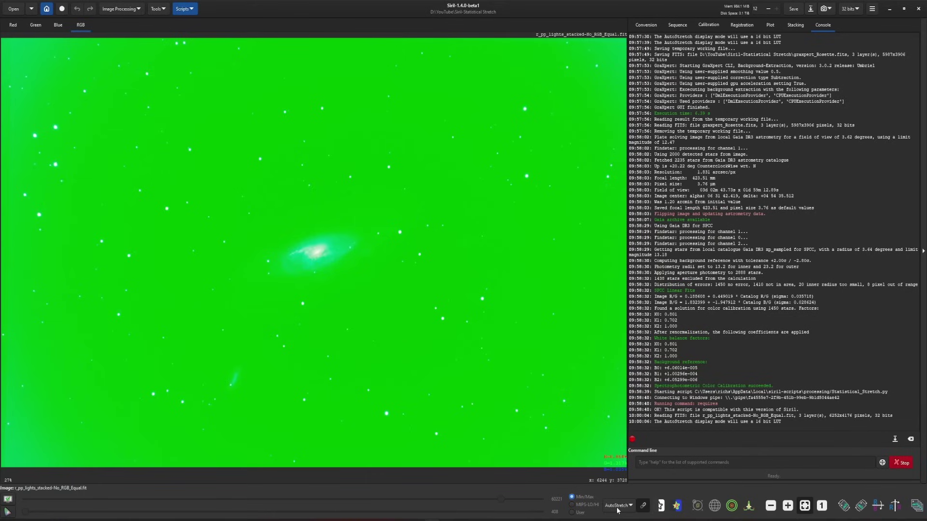
left_click(642, 507)
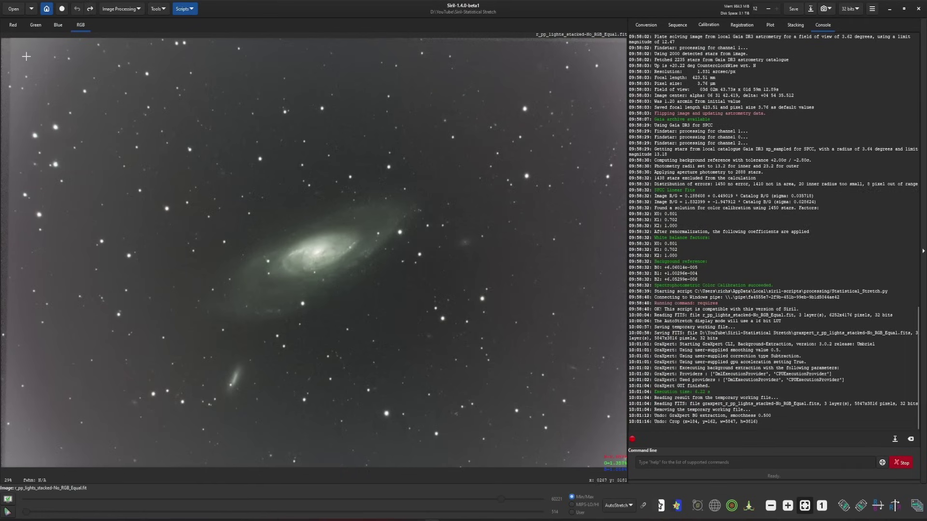
Crop the green galaxy stack to a selection inside its edges.
left_click_drag(19, 51, 603, 445)
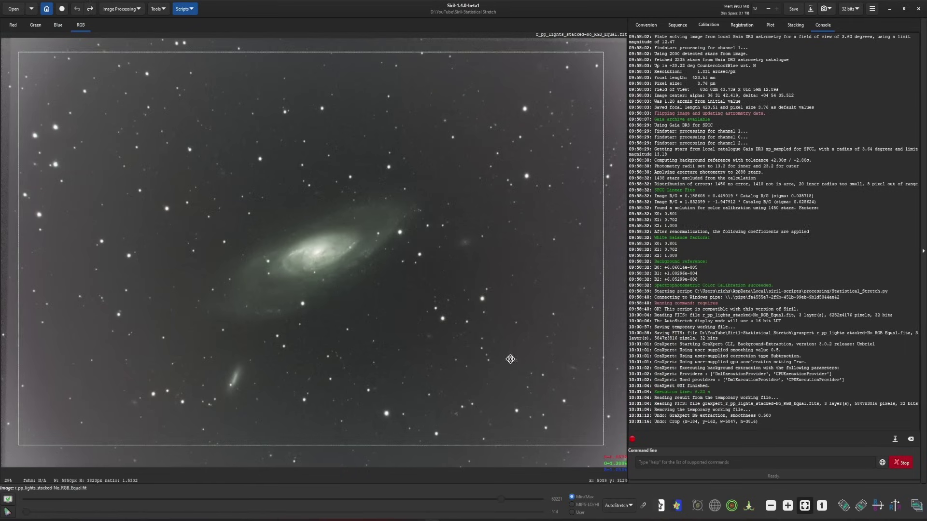
right_click(507, 356)
left_click(526, 381)
left_click(643, 505)
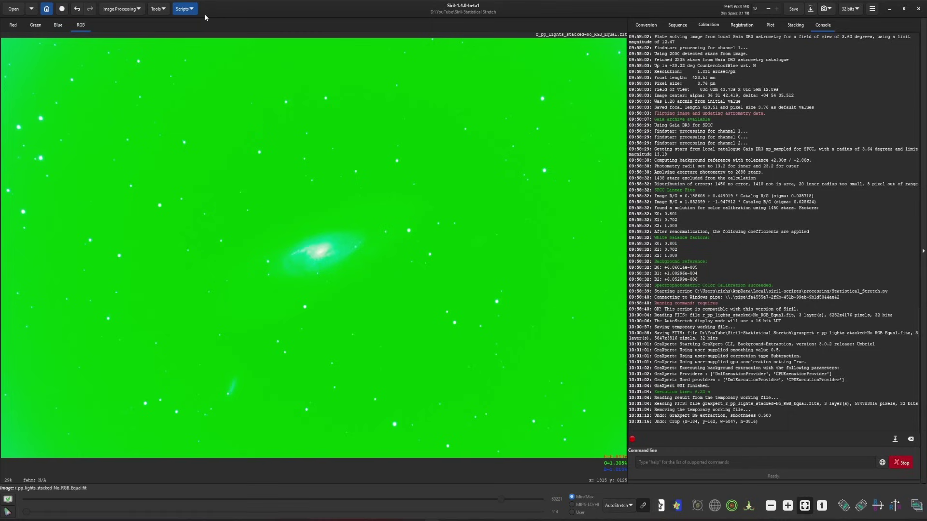
Launch Statistical_Stretch.py from Python Scripts and set the target median to 0.11.
left_click(190, 8)
left_click(185, 9)
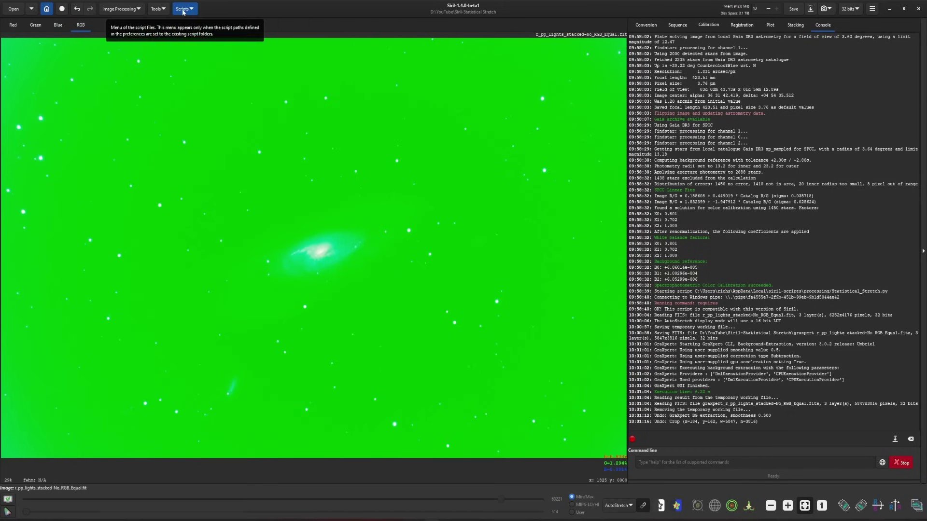
left_click(184, 8)
mouse_move(198, 33)
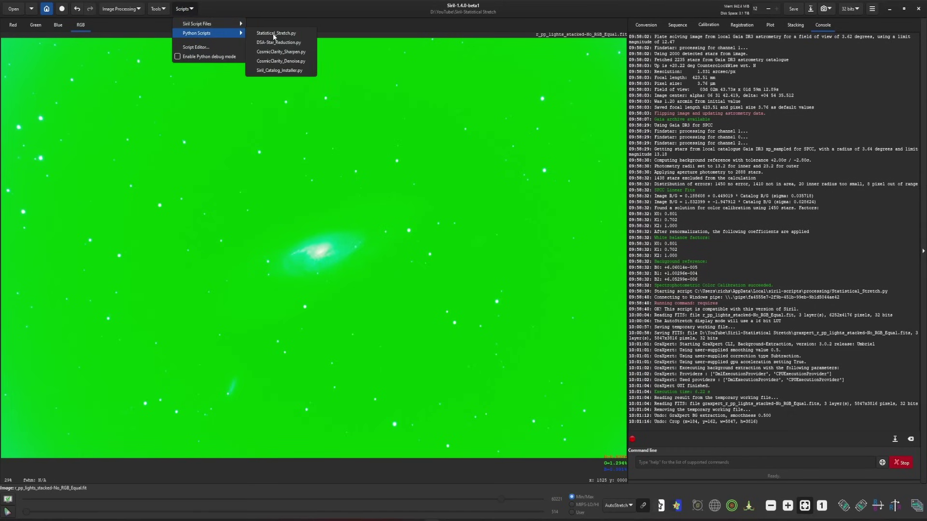
left_click(274, 35)
left_click_drag(149, 180, 146, 181)
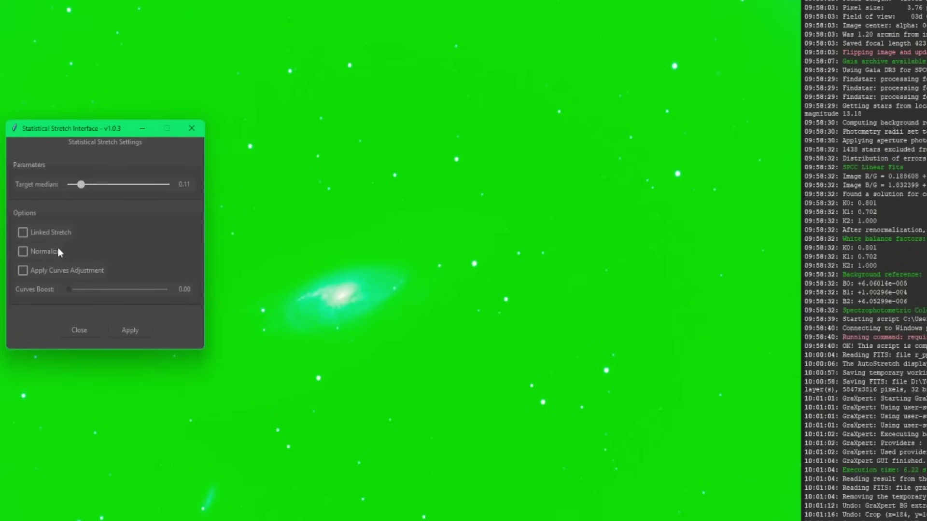
Try a linked stretch on the galaxy stack, then turn Linked Stretch back off.
left_click(21, 230)
left_click(128, 331)
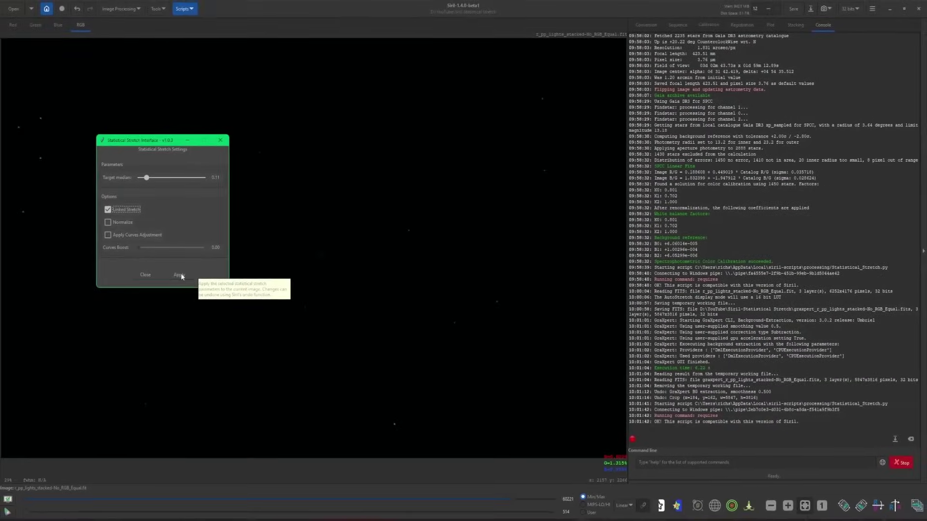
left_click(147, 310)
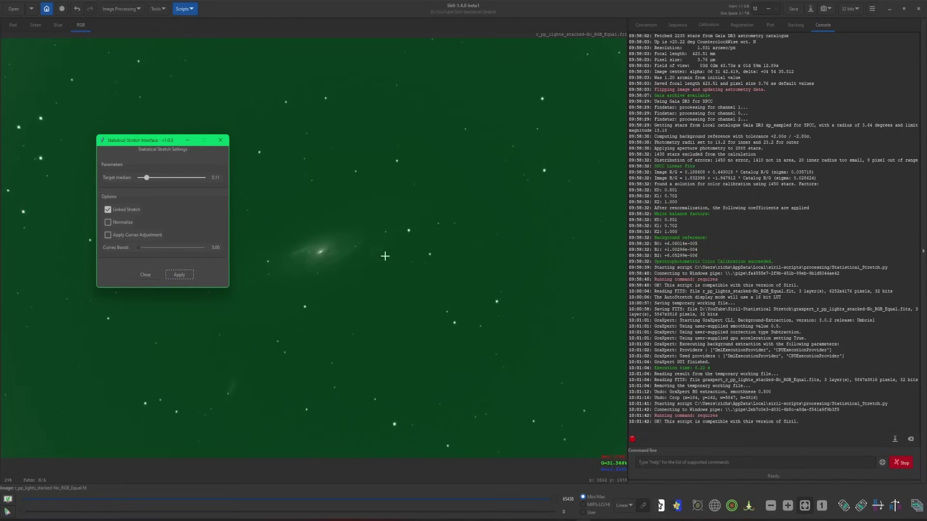
left_click(138, 210)
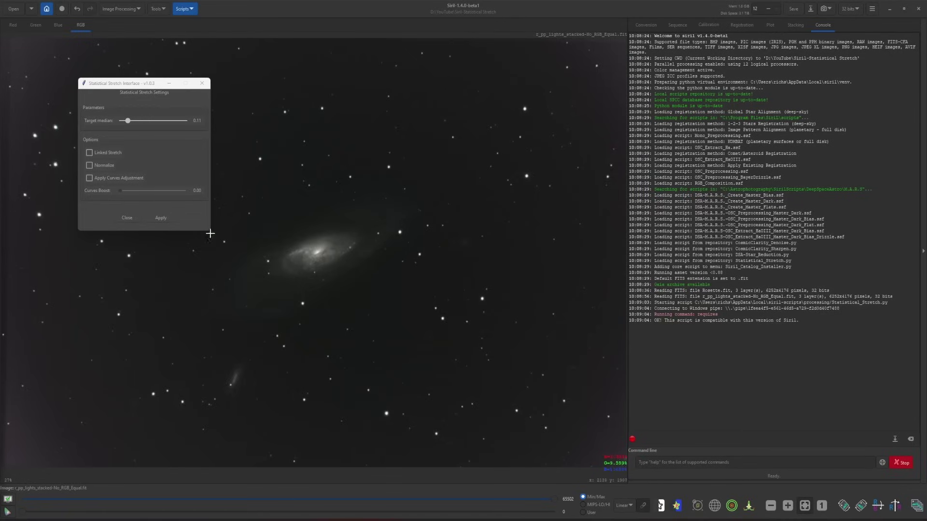
Close the stretch settings, open starless_M51.fit and preview it with AutoStretch.
left_click(132, 219)
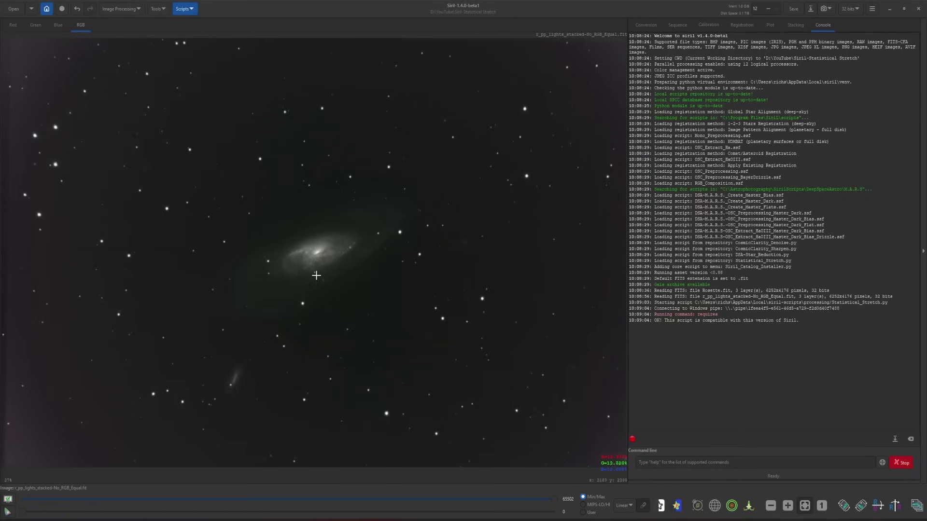
left_click(16, 11)
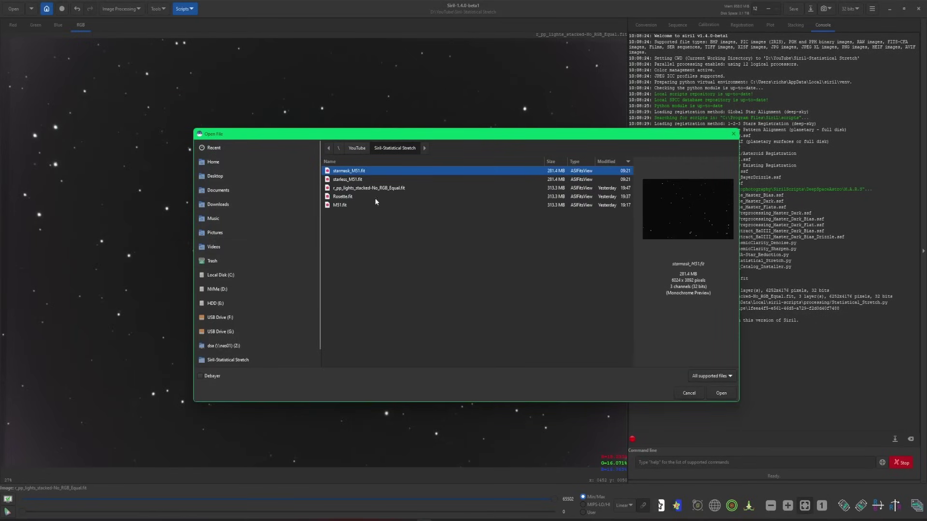
double_click(365, 180)
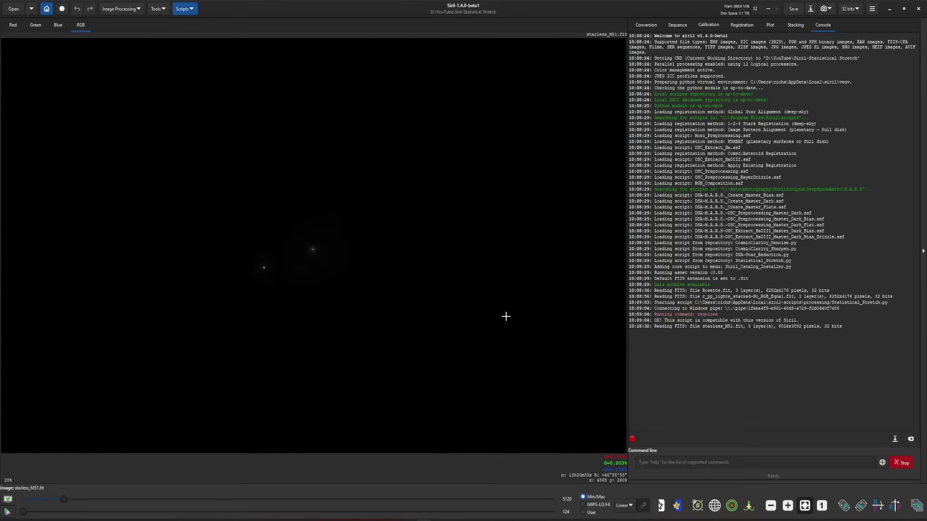
left_click(623, 506)
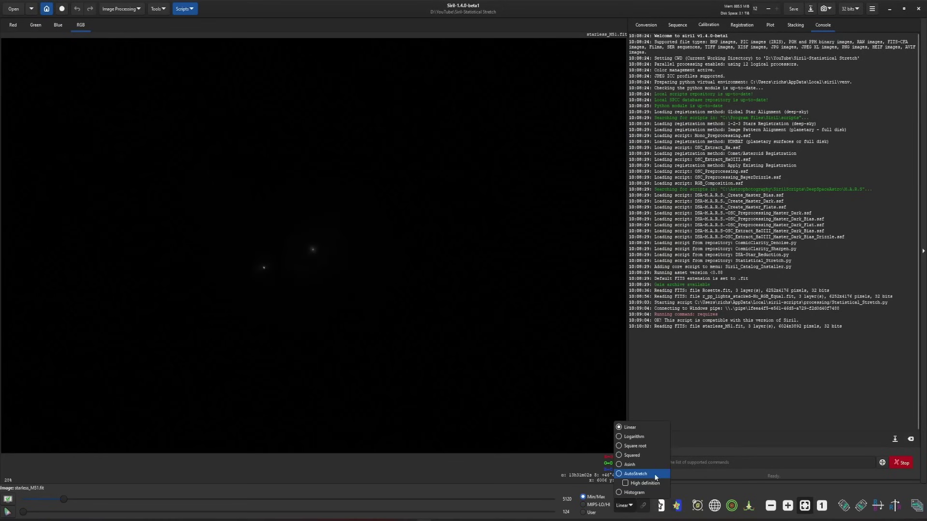
left_click(640, 473)
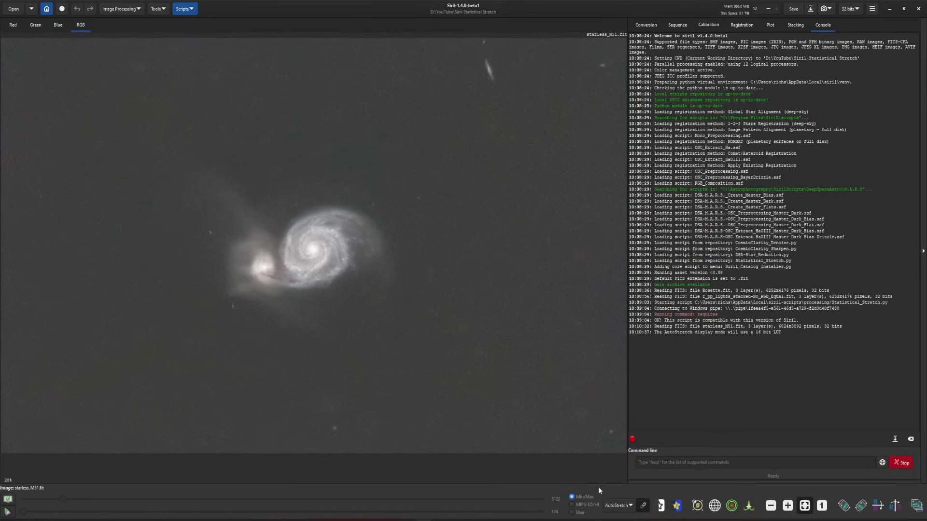
left_click(618, 510)
Return to Linear display and stretch starless M51 at median 0.11, linked, normalized, curves boost 0.15.
left_click(618, 427)
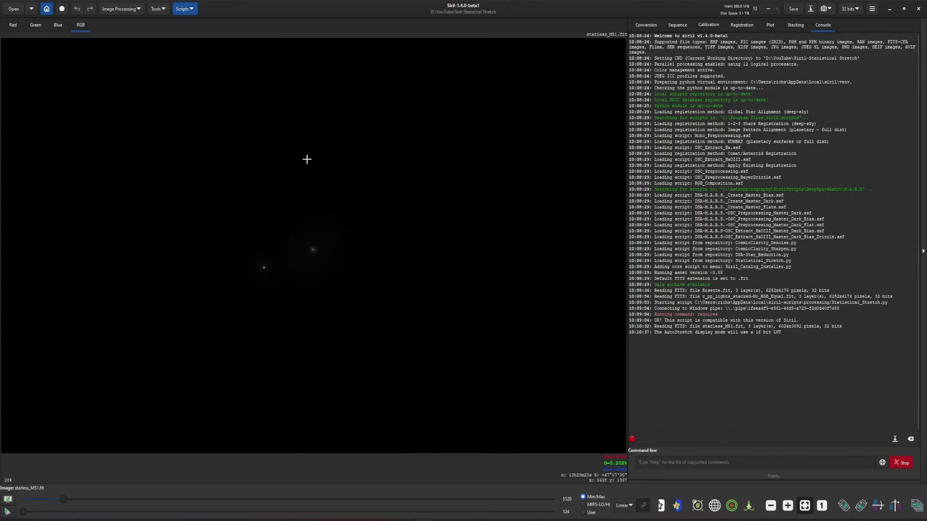
mouse_move(205, 34)
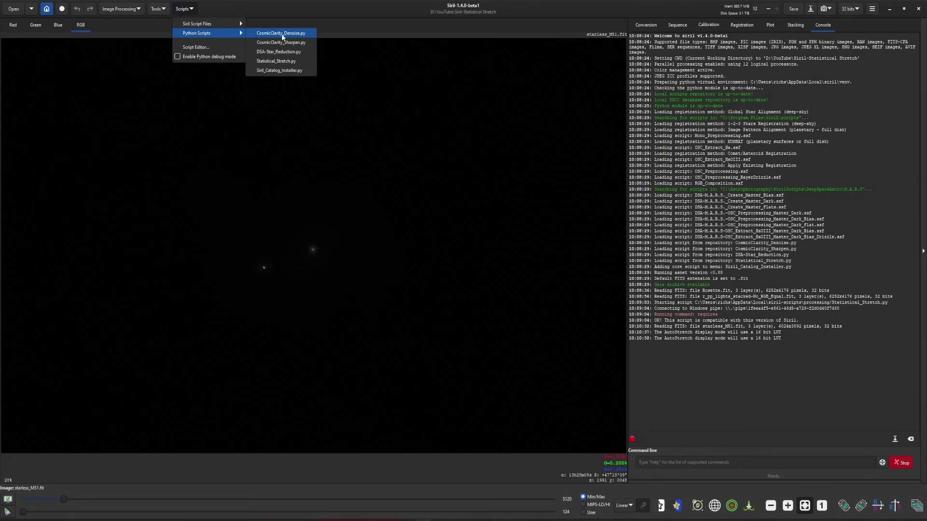
left_click(276, 61)
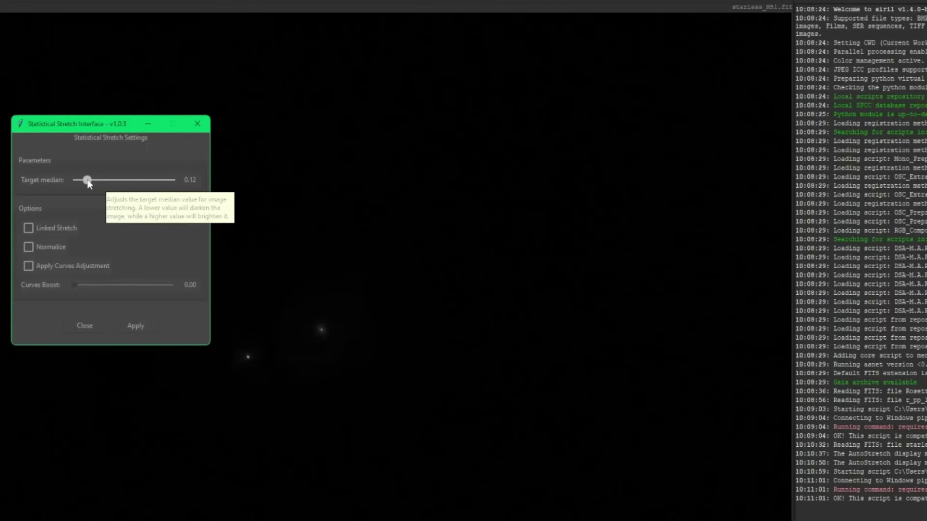
left_click(67, 224)
left_click(51, 247)
left_click(67, 266)
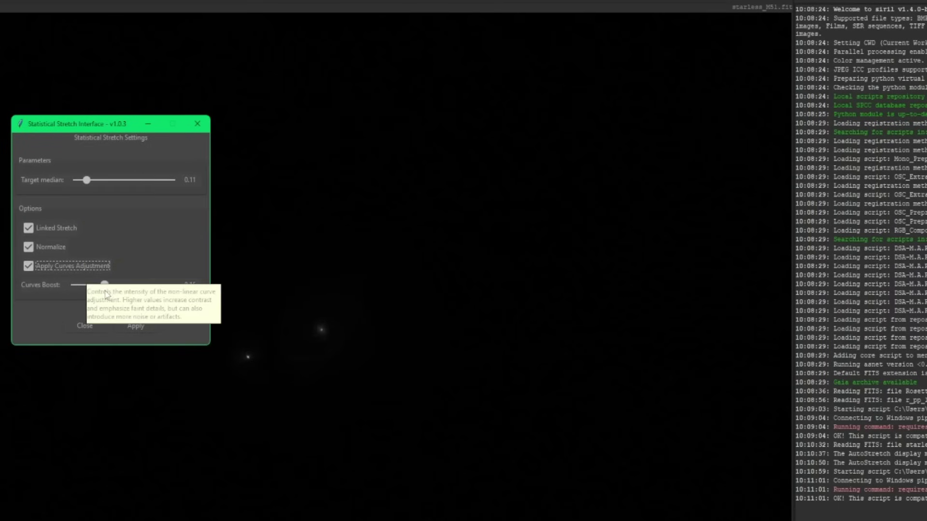
left_click(150, 328)
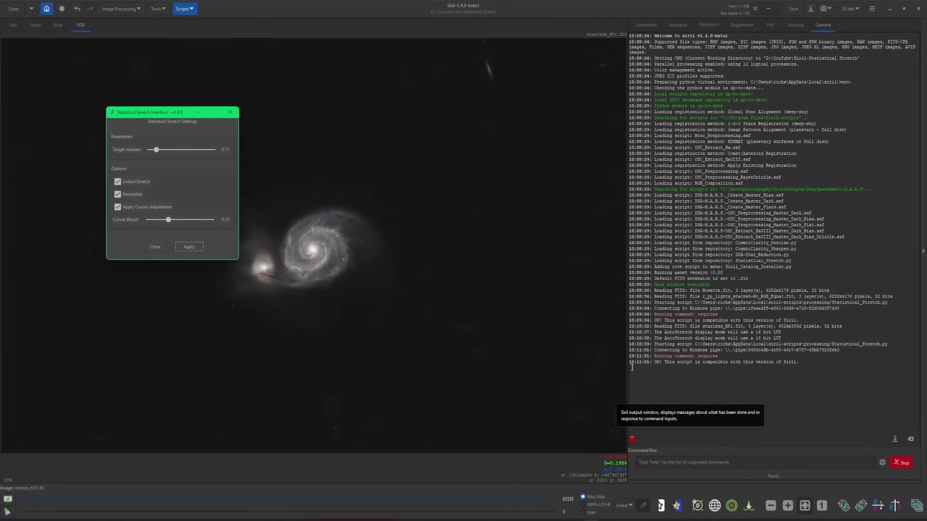
left_click_drag(160, 116, 104, 108)
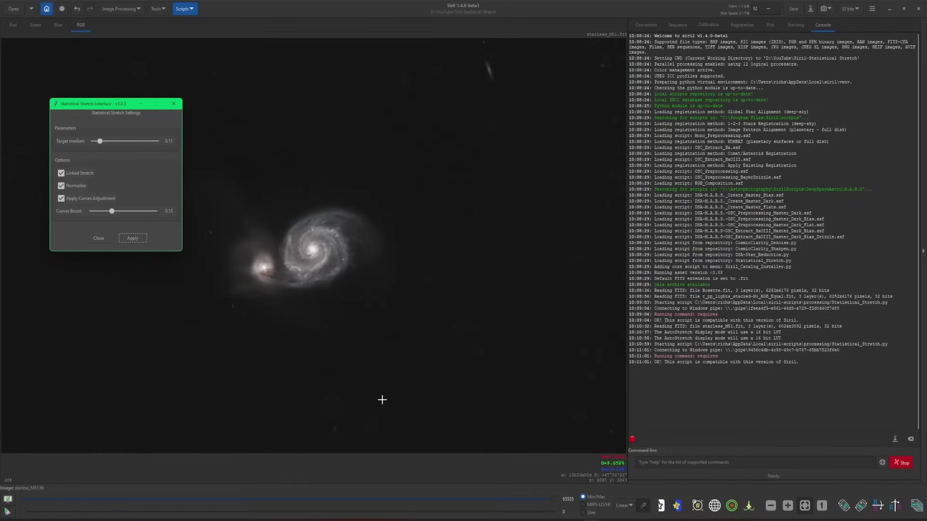